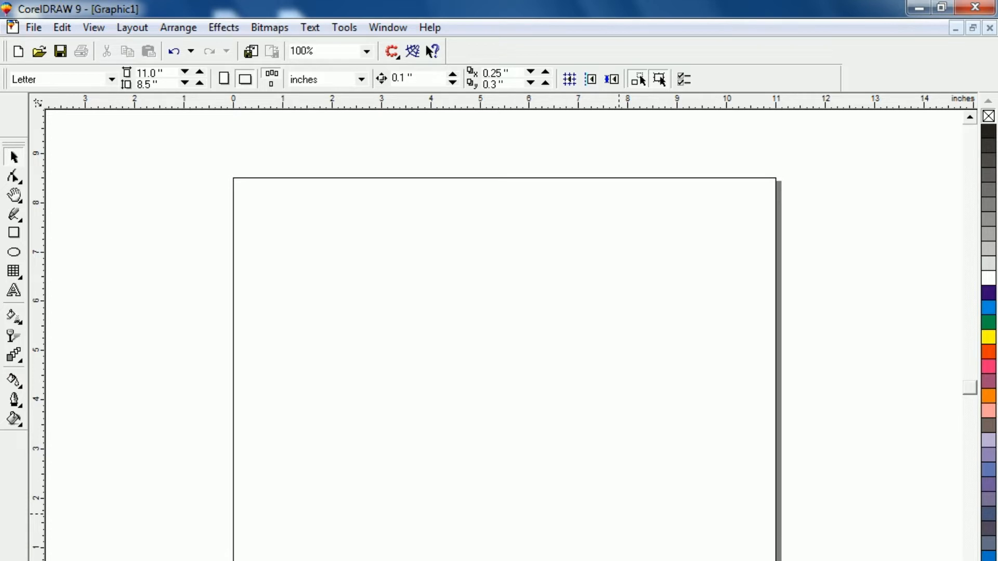
- Turn off automatic capitalization of the first letter of sentences in the Type Assist options
left_click(14, 290)
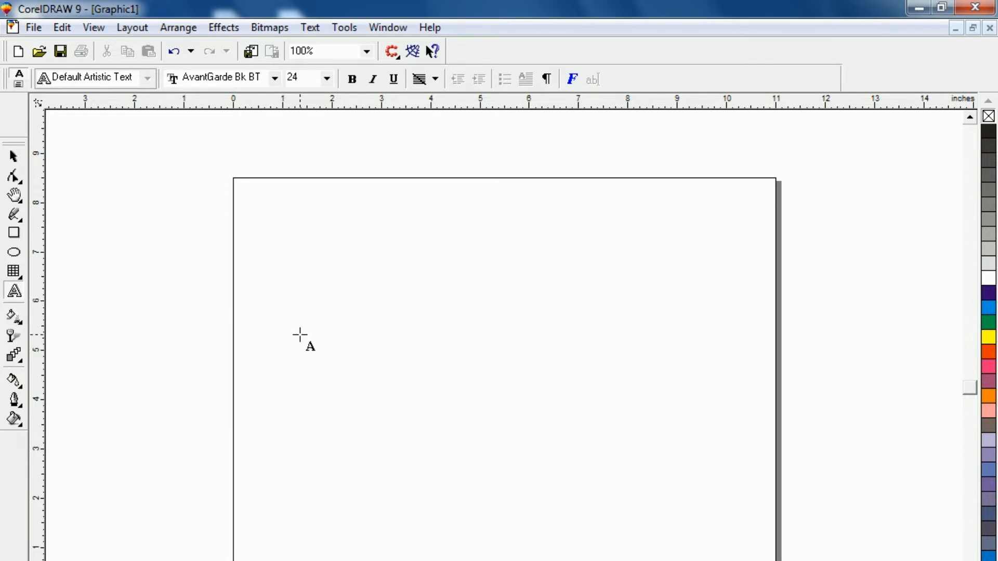
left_click(311, 29)
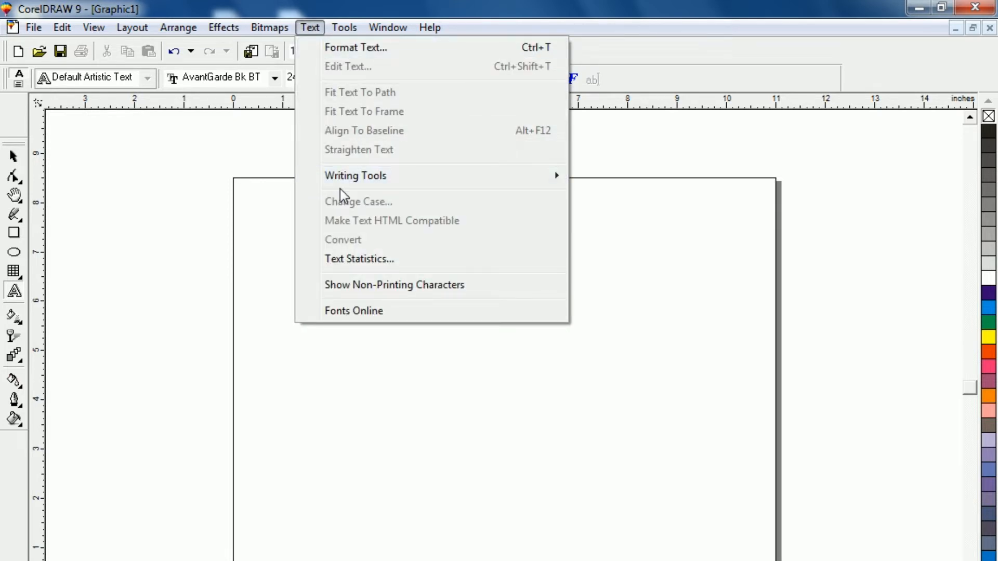
mouse_move(341, 183)
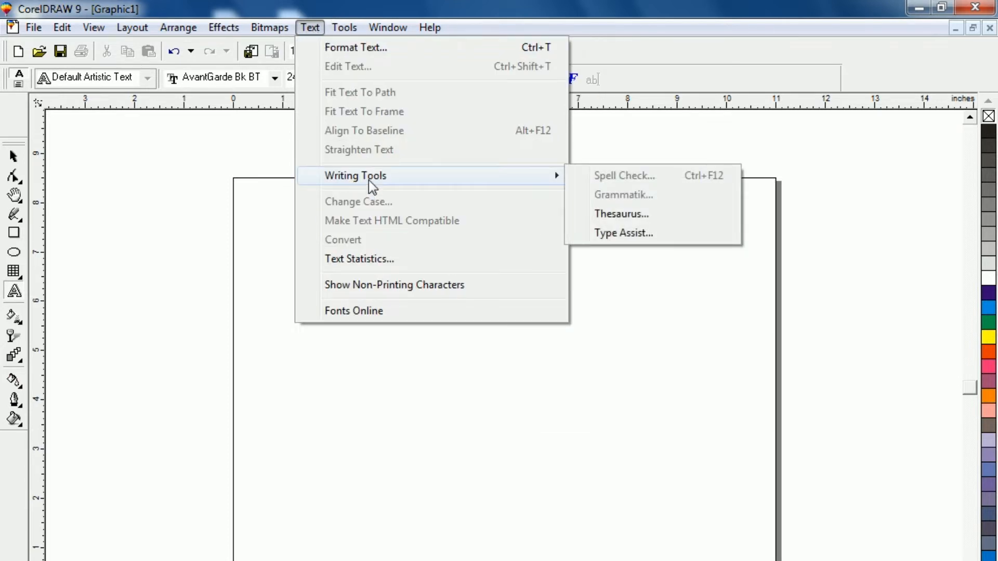
left_click(620, 232)
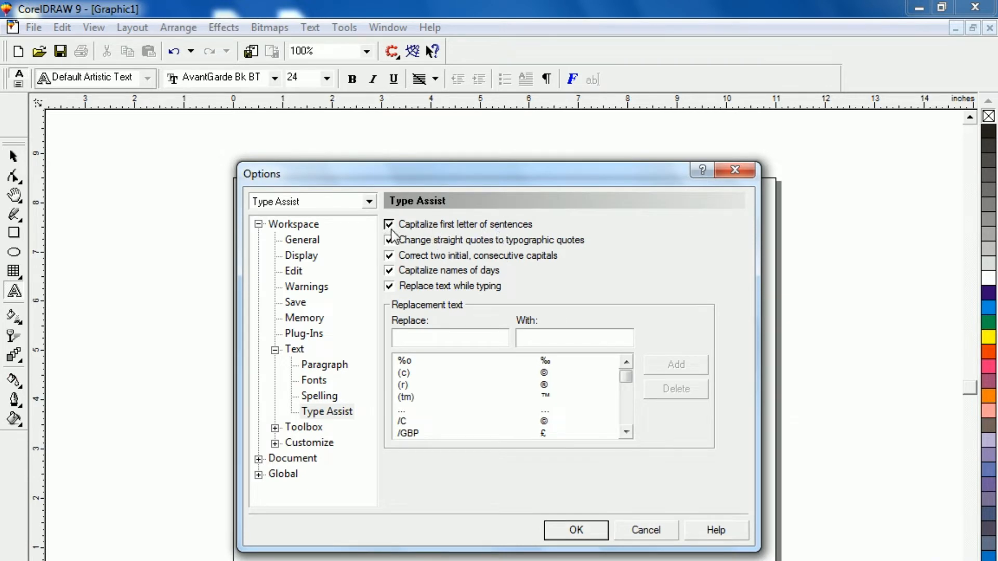
left_click(576, 530)
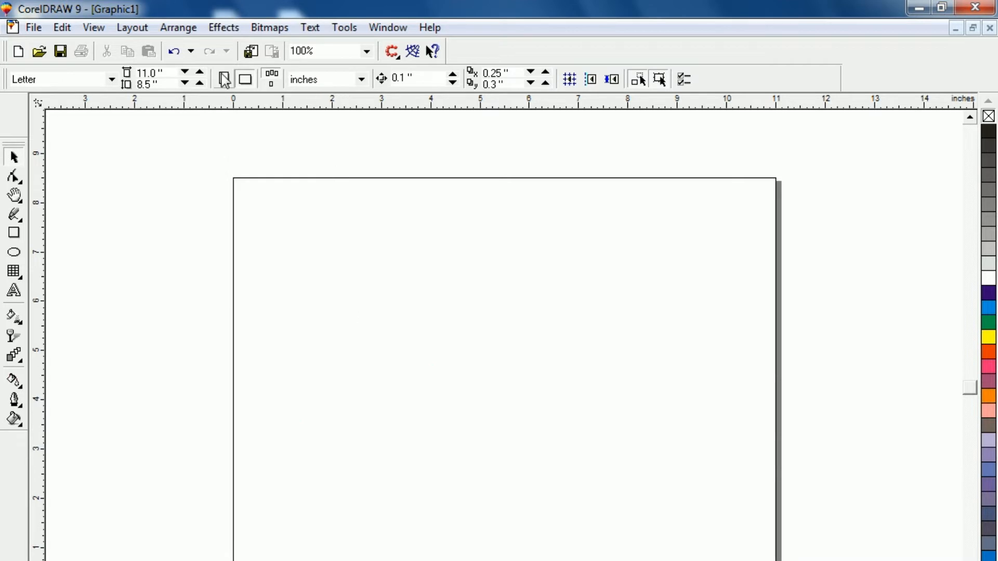
- Review the Type Assist setting for capitalizing the first letter of sentences, leaving the options without changes
left_click(314, 27)
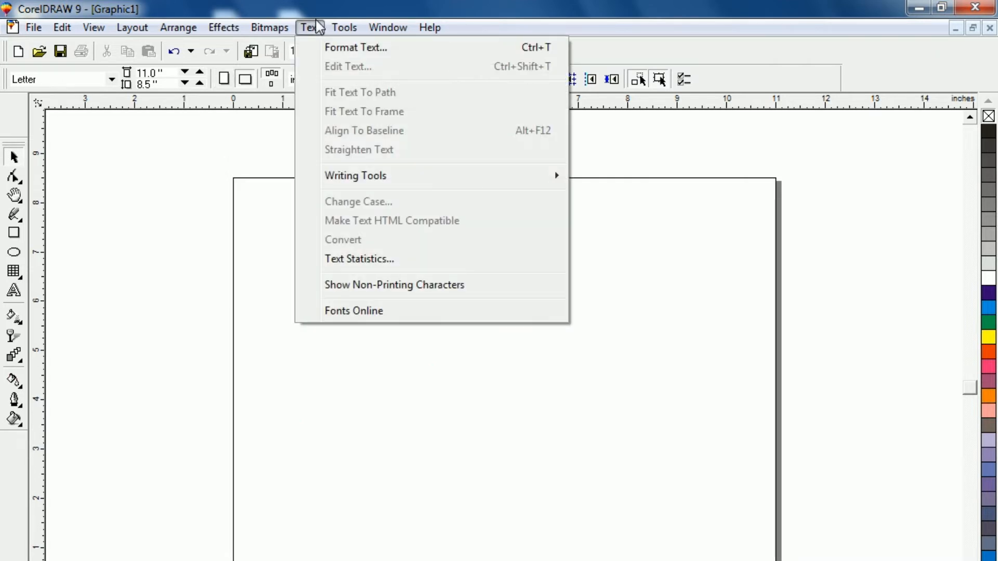
mouse_move(401, 175)
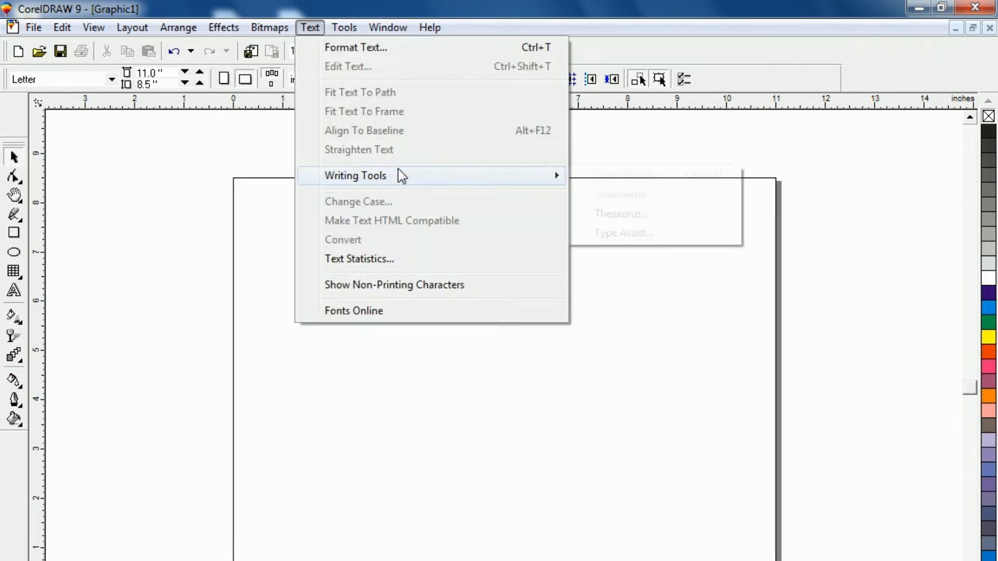
left_click(615, 238)
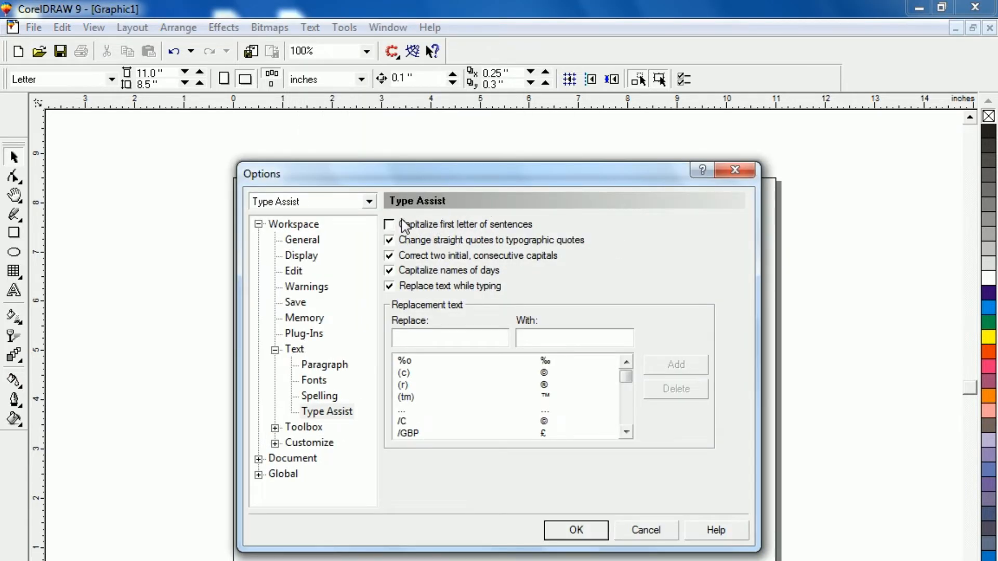
left_click(651, 531)
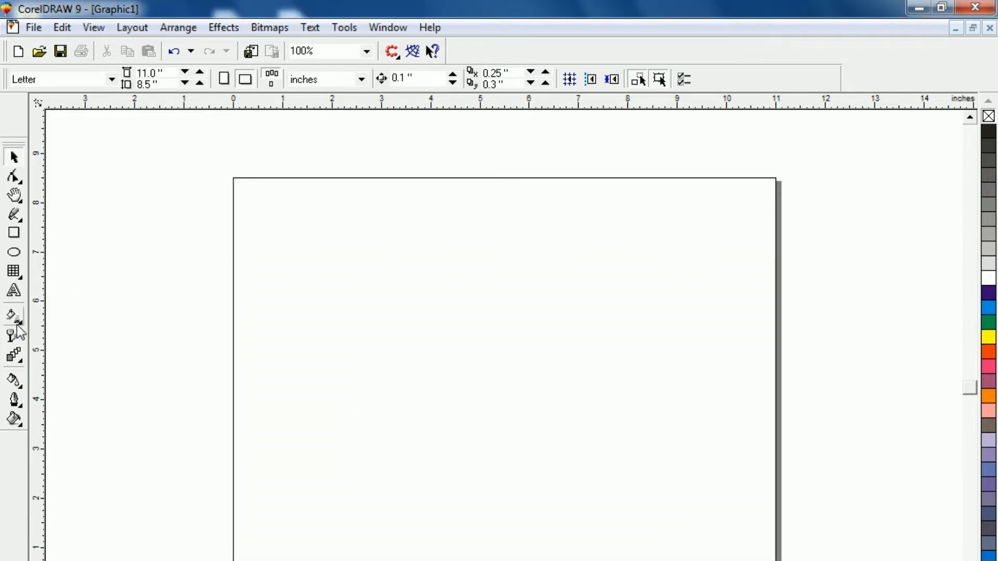
- Add the letter i as artistic text on the page and enlarge it to about 145 pt
left_click(14, 290)
left_click(422, 327)
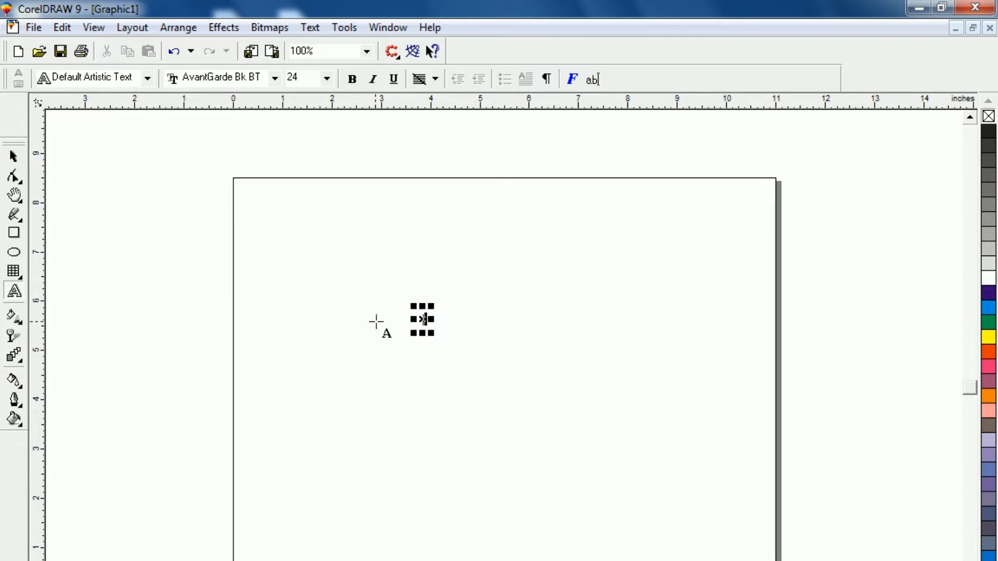
left_click_drag(429, 333, 499, 395)
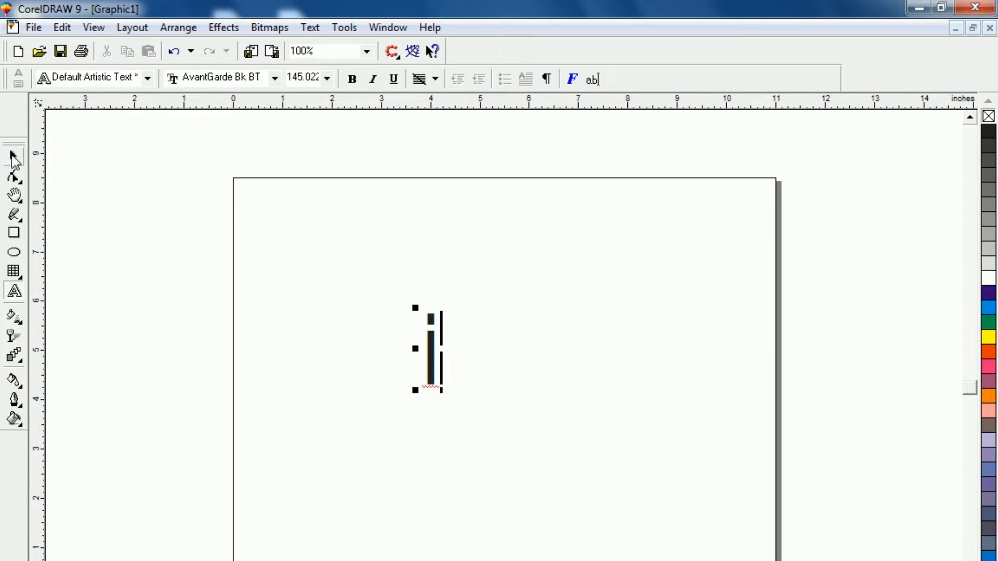
left_click(12, 156)
left_click(520, 393)
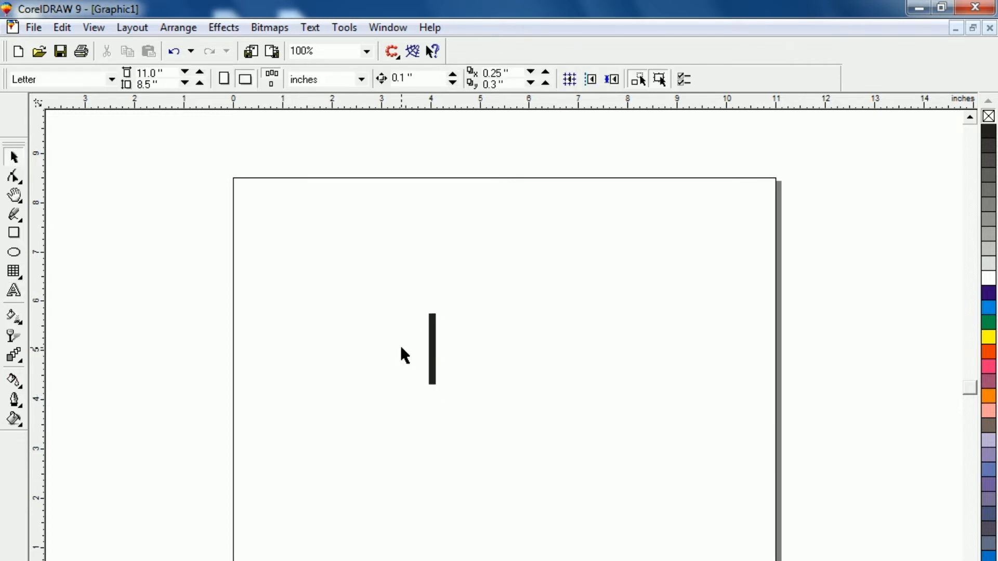
- Delete the Type Assist replacement entry that turns i into a capital I and apply the options
left_click(432, 348)
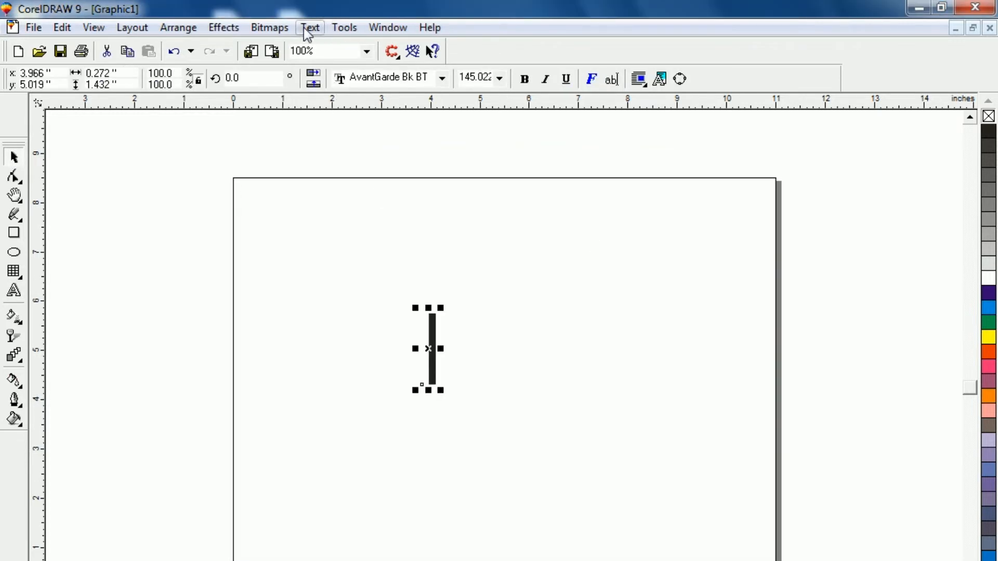
left_click(308, 28)
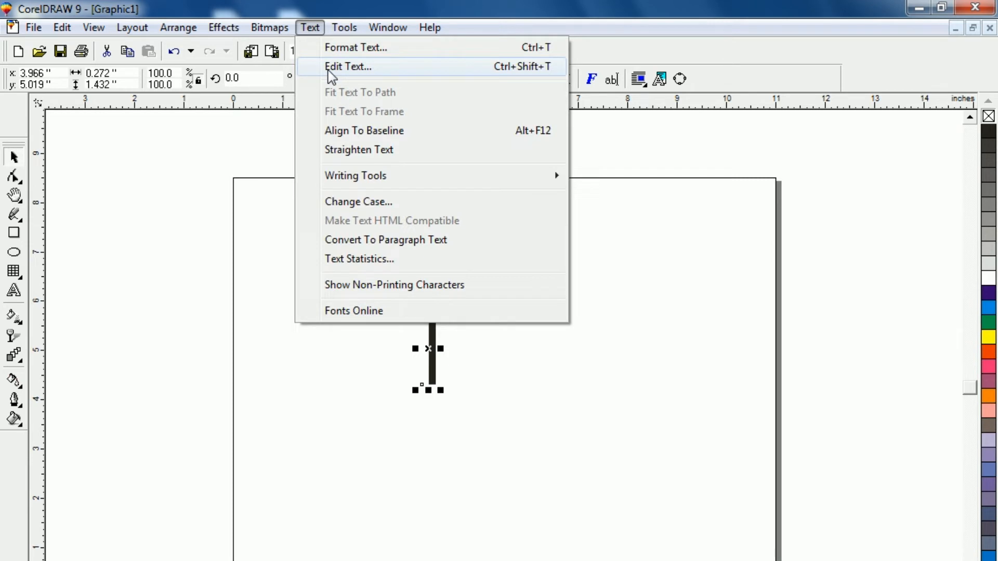
mouse_move(447, 176)
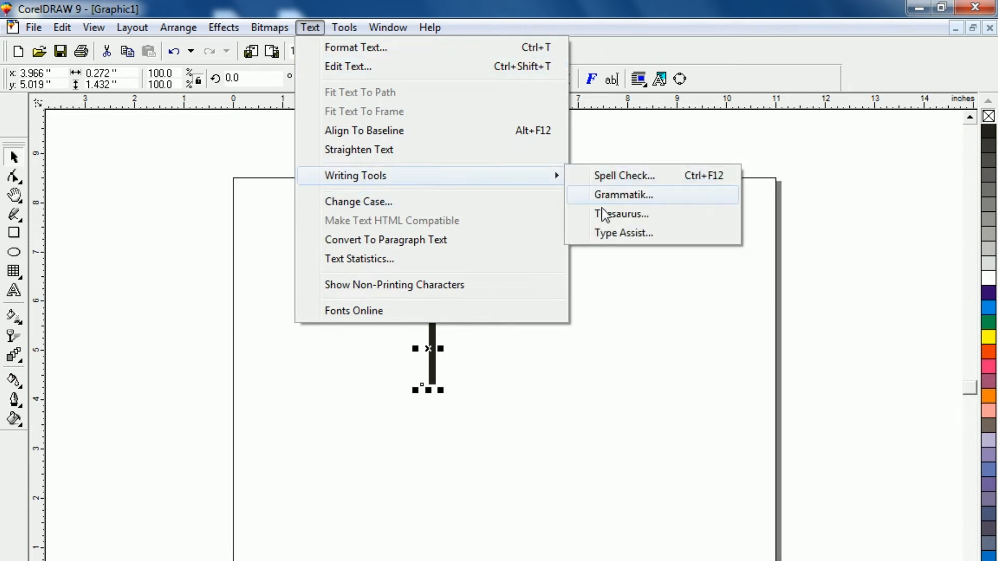
left_click(622, 234)
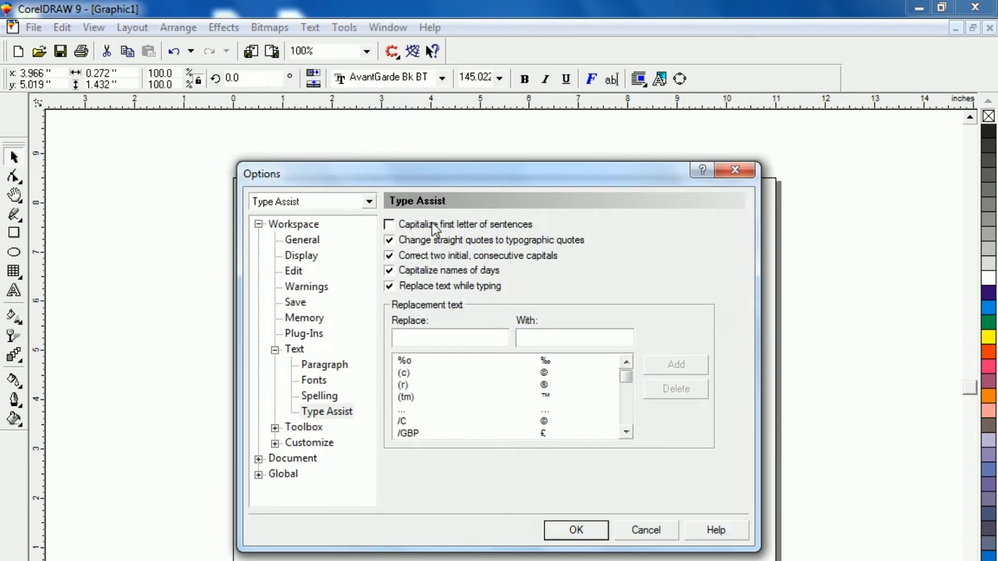
left_click(409, 339)
type("i")
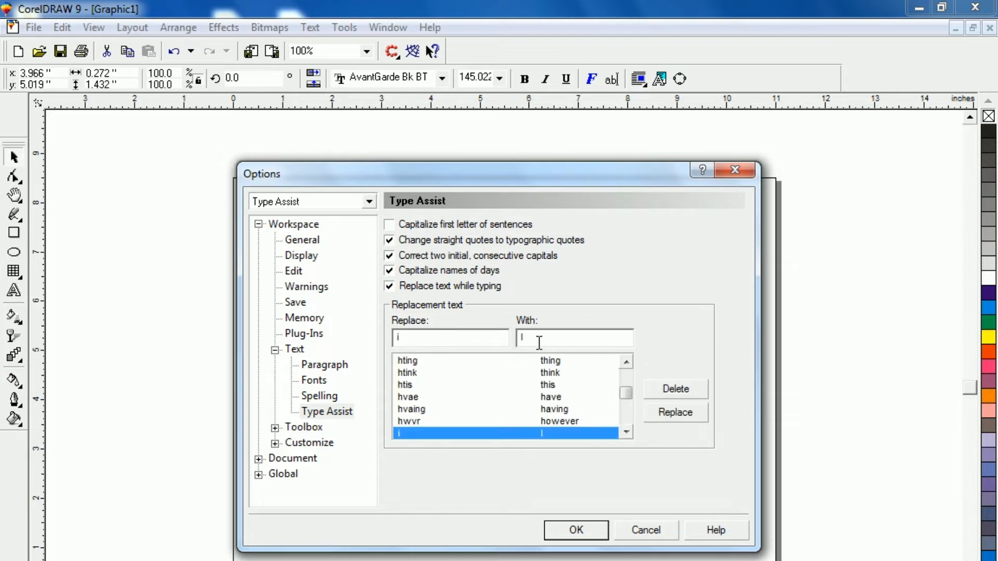
left_click(670, 389)
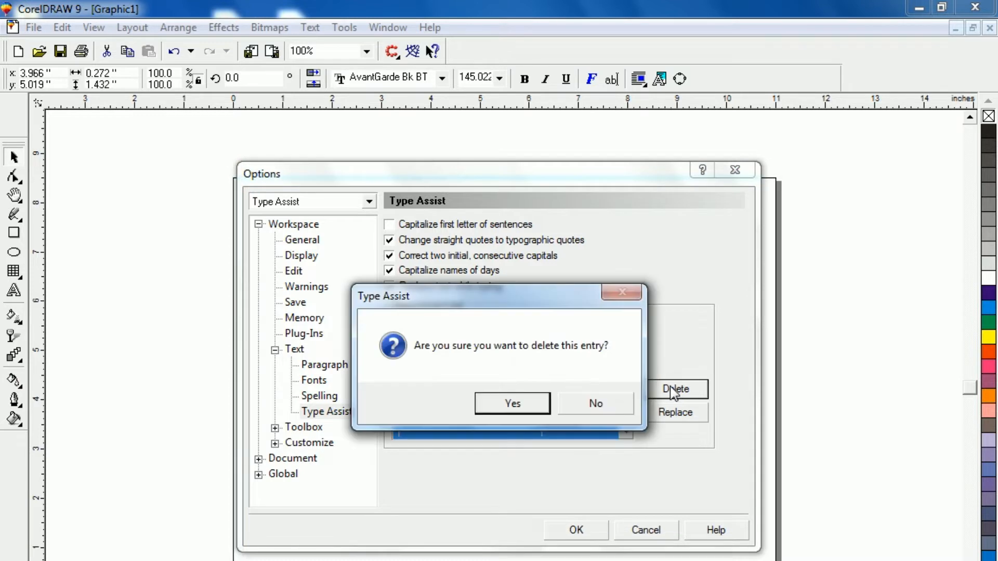
left_click(519, 407)
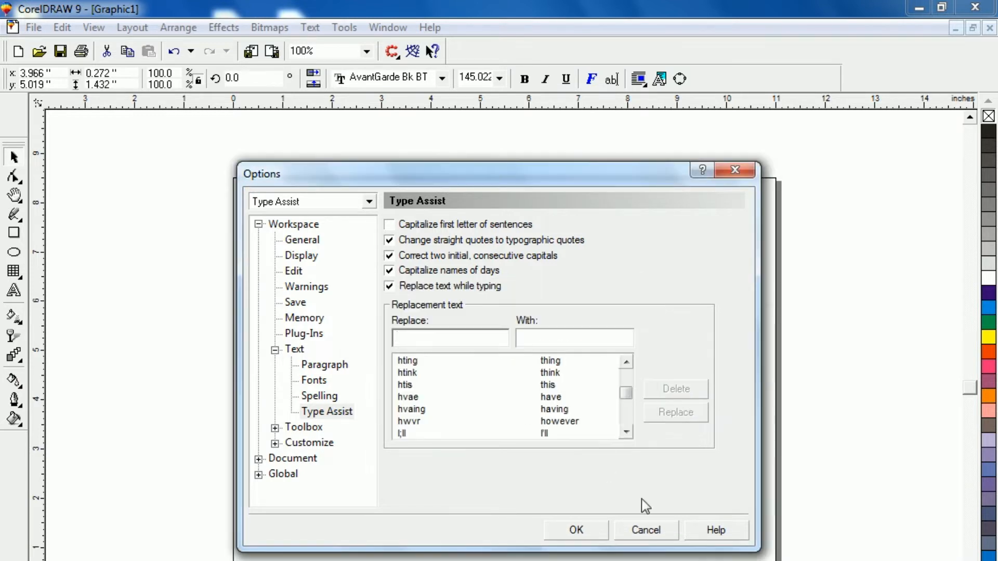
left_click(578, 536)
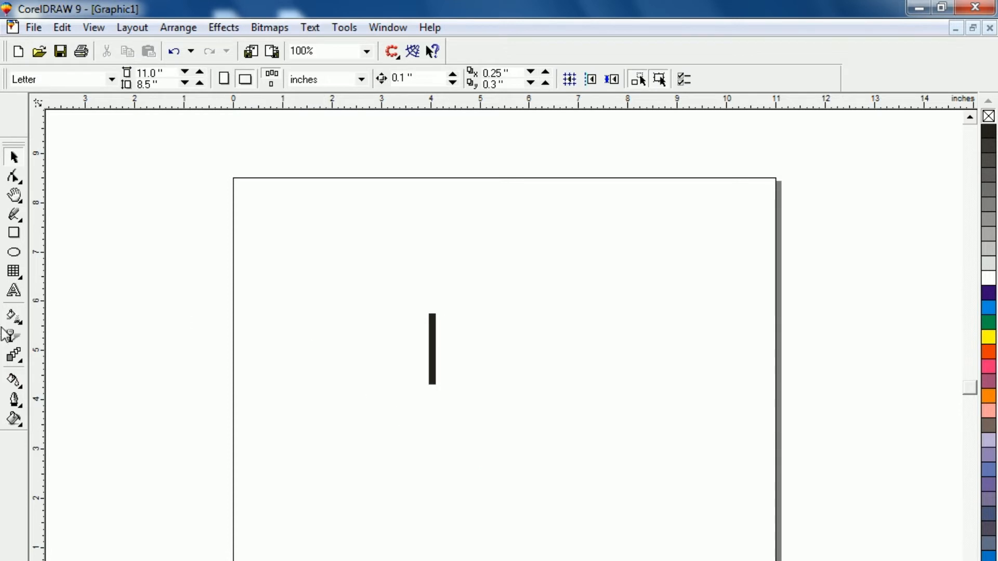
- Add a second artistic text i beside the first letter and enlarge it to about 188 pt
left_click(14, 294)
left_click(505, 356)
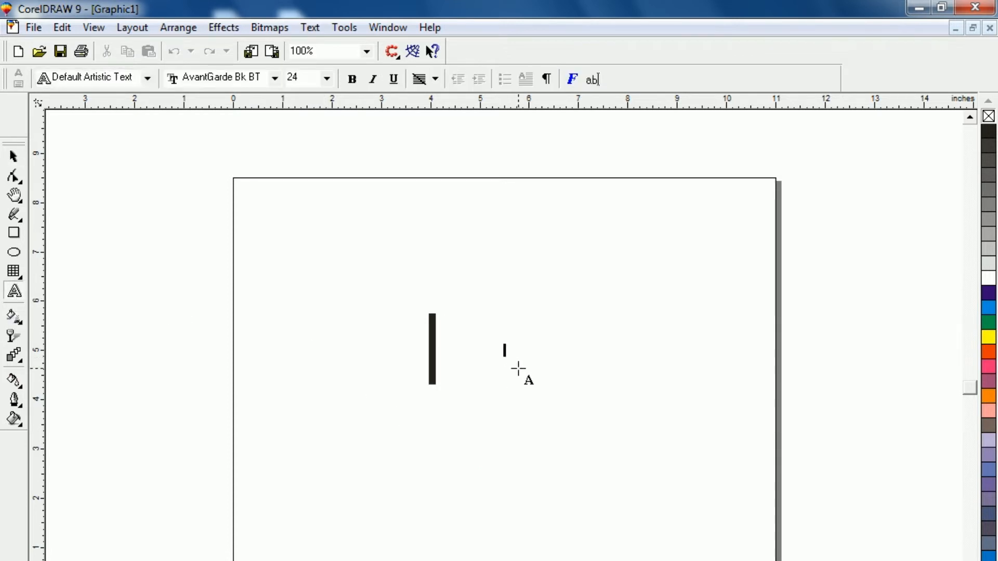
type("i")
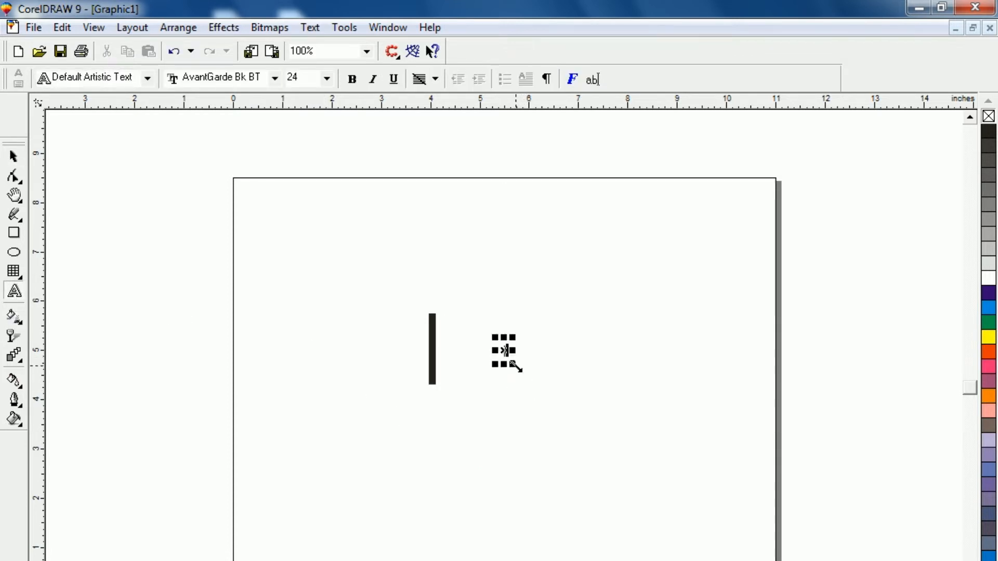
left_click_drag(551, 415, 586, 397)
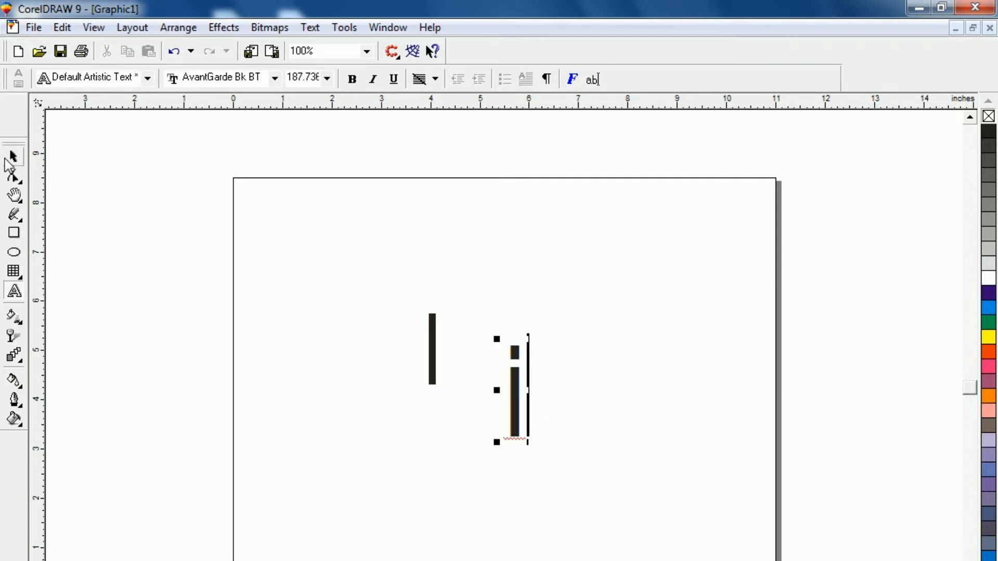
left_click(13, 157)
left_click(261, 348)
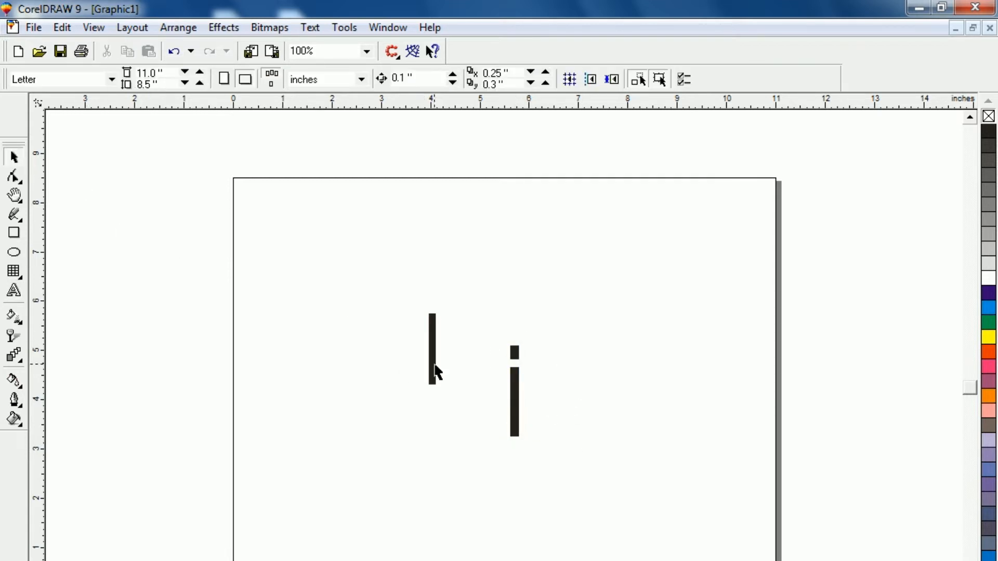
- Delete the capital I and move the lowercase i up and left toward the middle of the page
left_click(432, 370)
key("Delete")
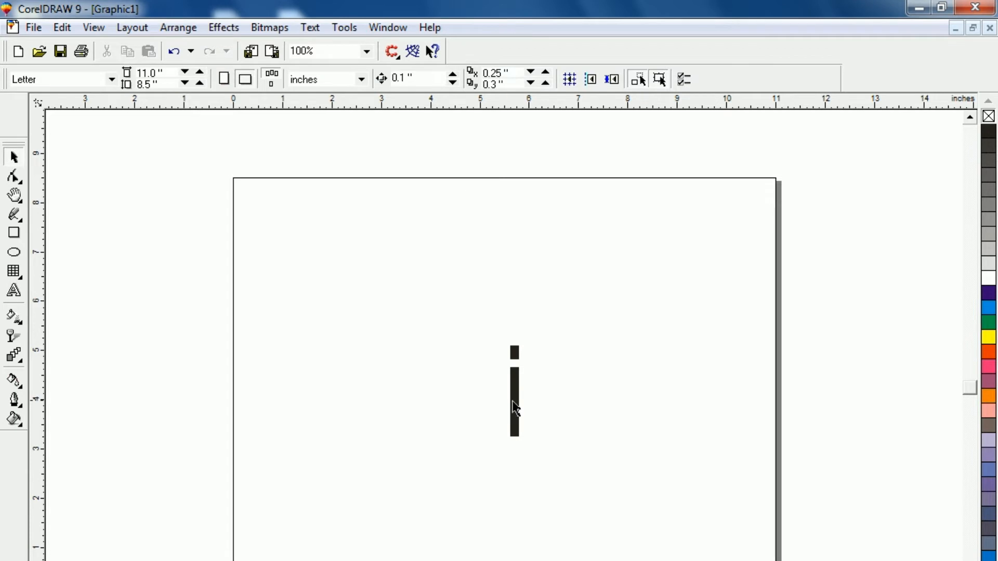
left_click_drag(514, 412, 472, 348)
left_click(524, 403)
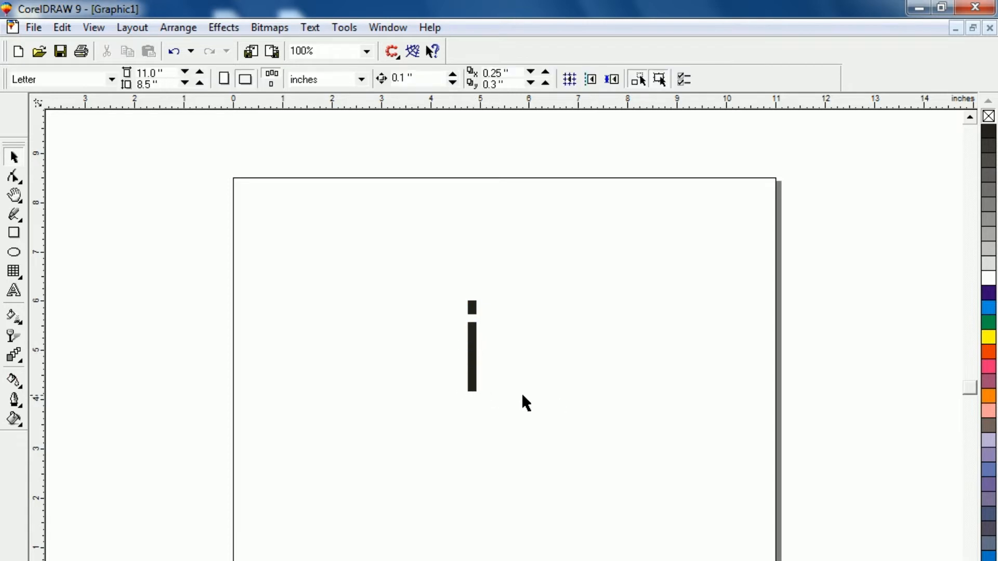
- Replace the lowercase i's fill with a black outline and position it on the page at about x 5.05, y 4.46 inches
left_click(476, 383)
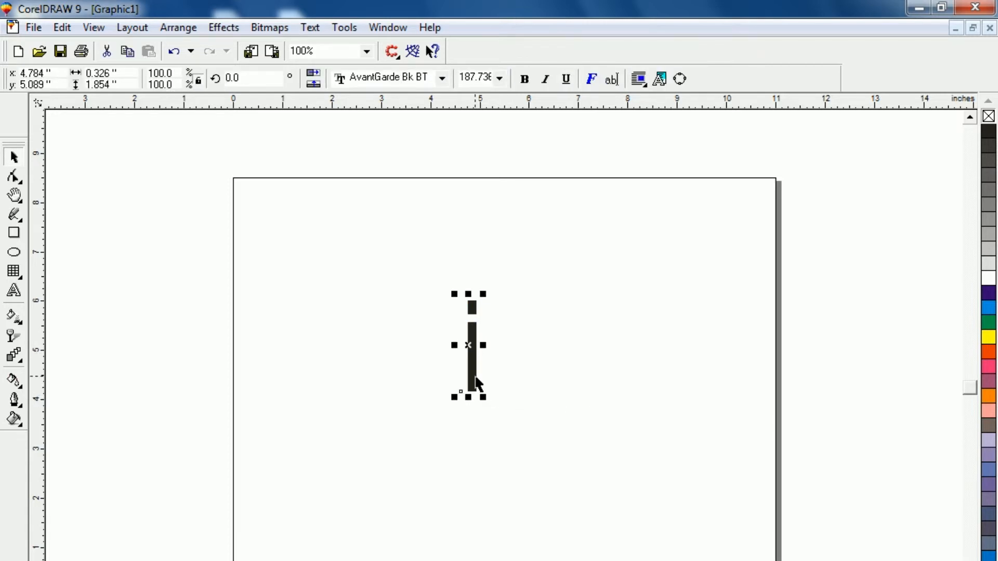
left_click_drag(477, 383, 936, 206)
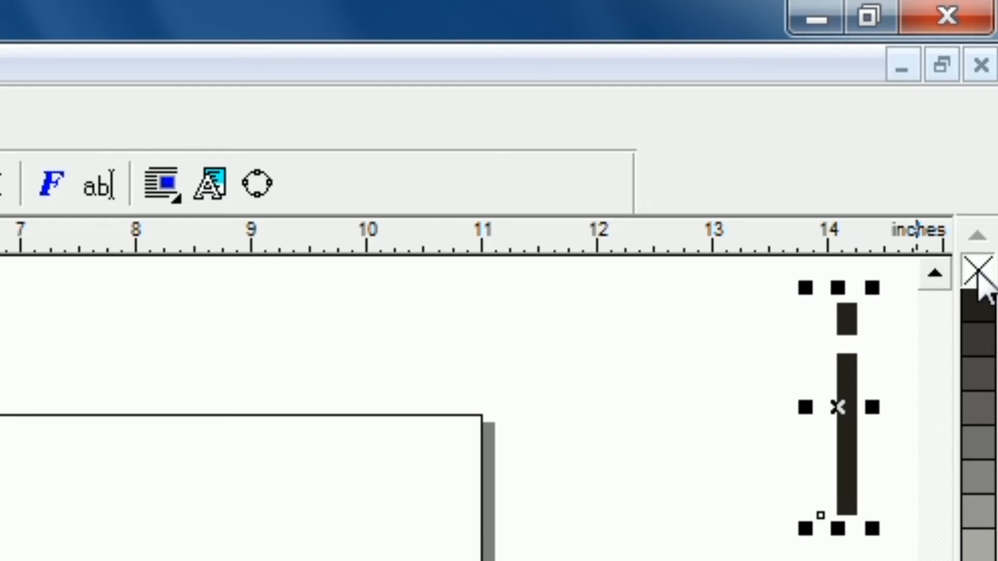
left_click(979, 272)
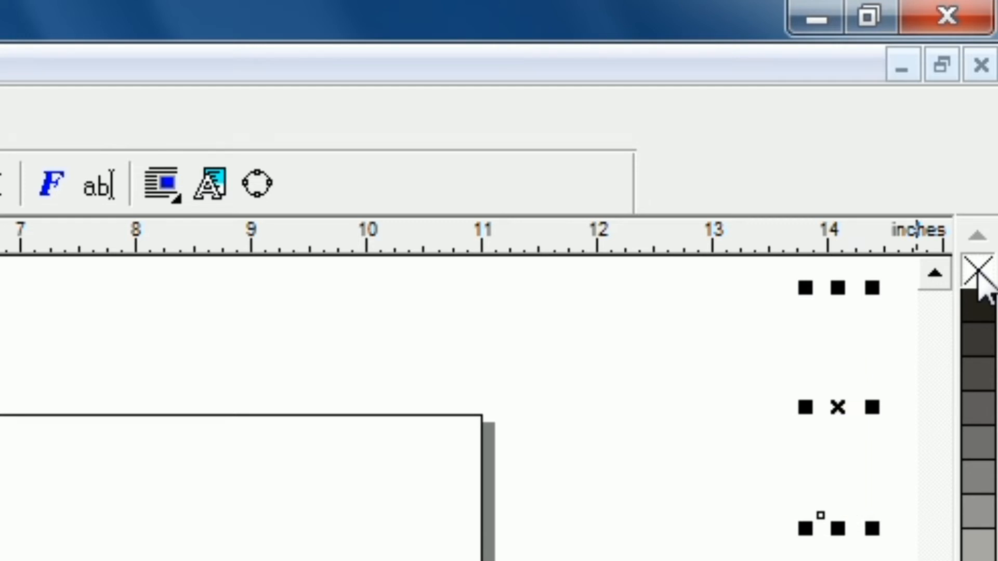
key("Escape")
right_click(977, 313)
left_click(787, 509)
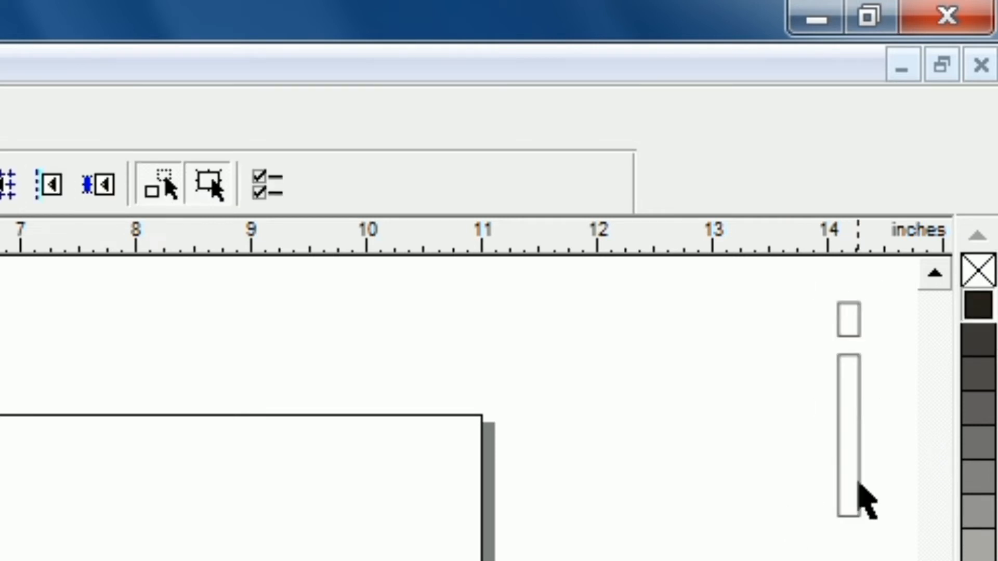
left_click(859, 482)
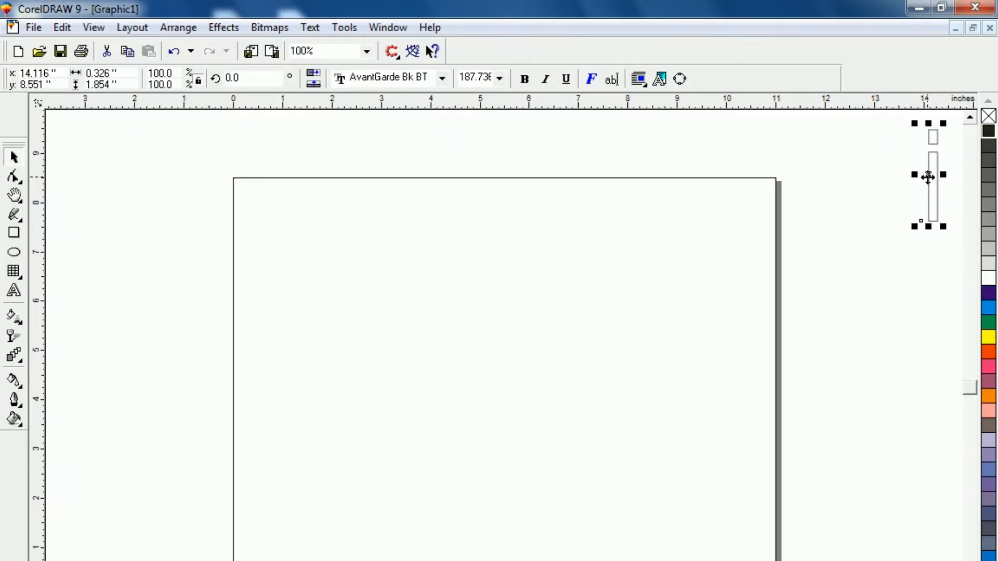
left_click_drag(928, 177, 481, 380)
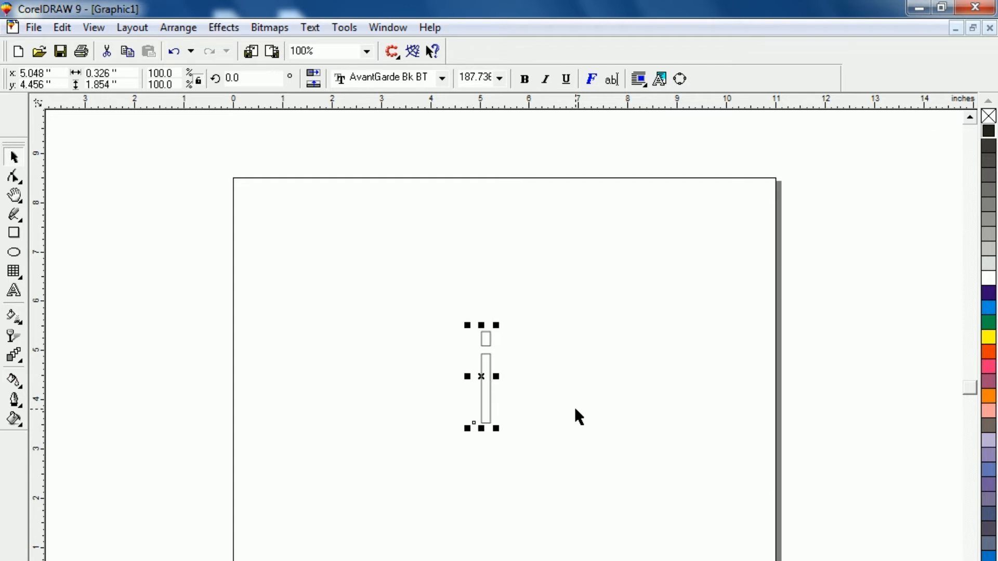
- Place a copy of the outlined i to its right at the same height, centred at about x 5.62 inches
key("shift+F2")
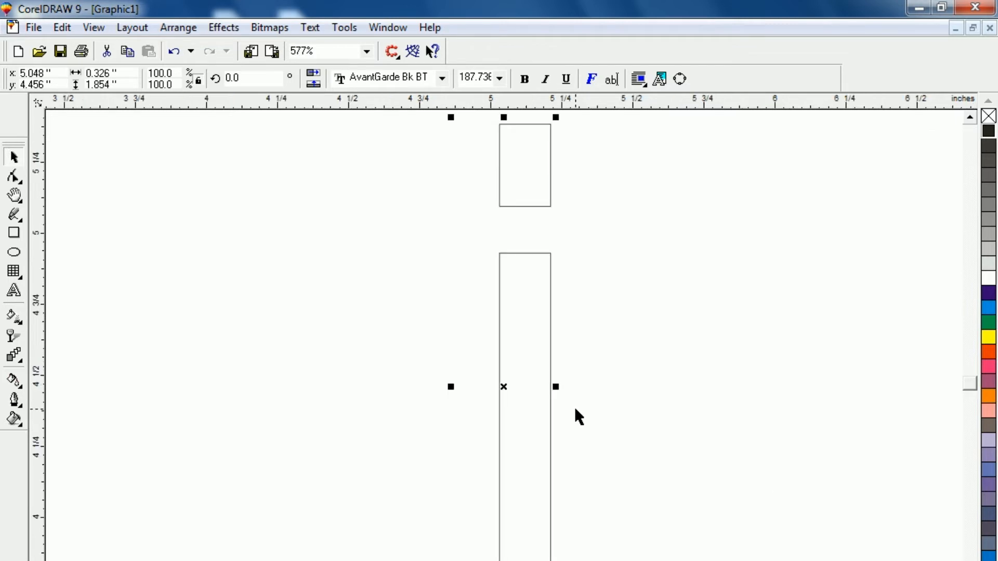
key("F3")
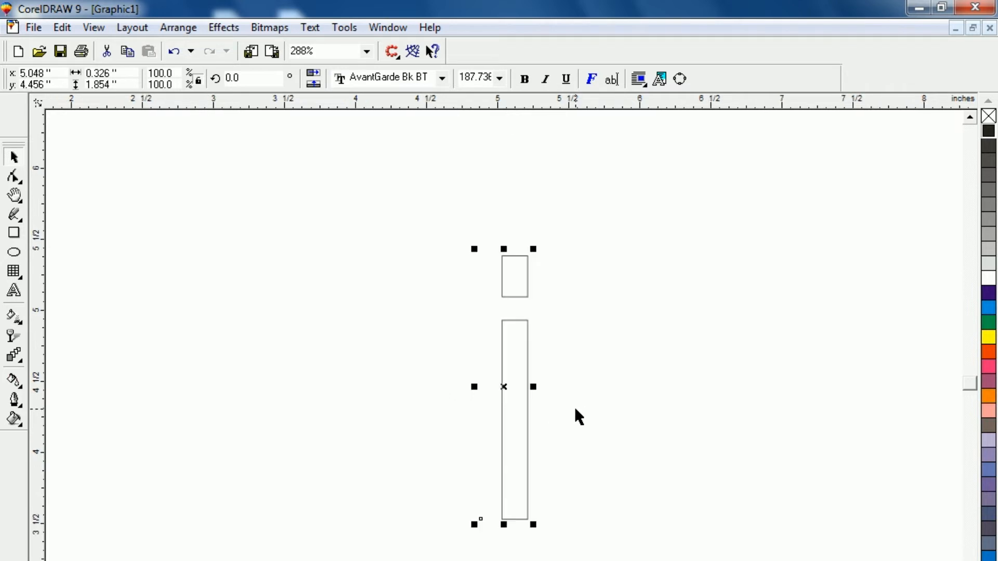
left_click(514, 442)
left_click(462, 469)
left_click(502, 388)
left_click_drag(507, 392, 588, 391)
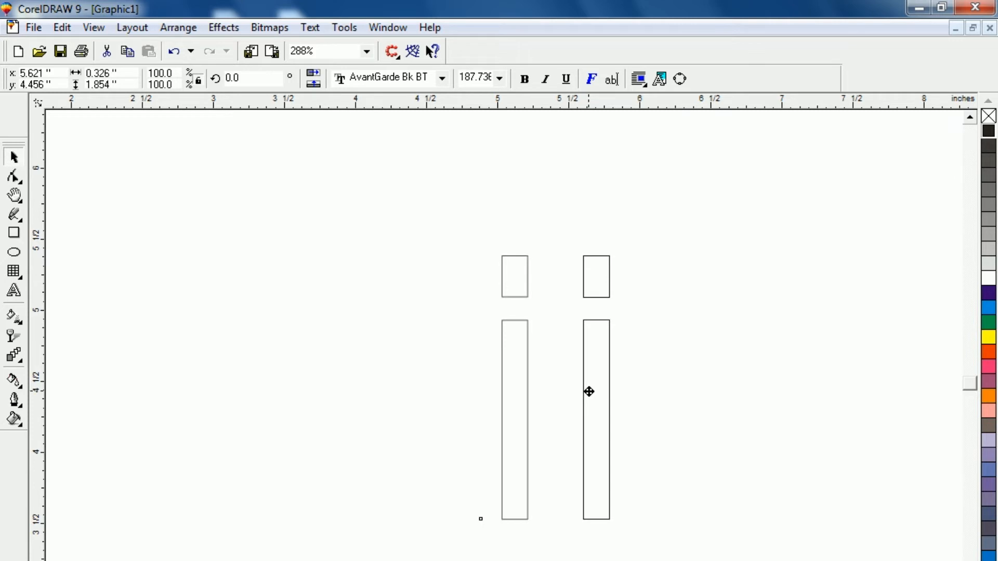
left_click_drag(589, 392, 588, 391)
left_click(423, 372)
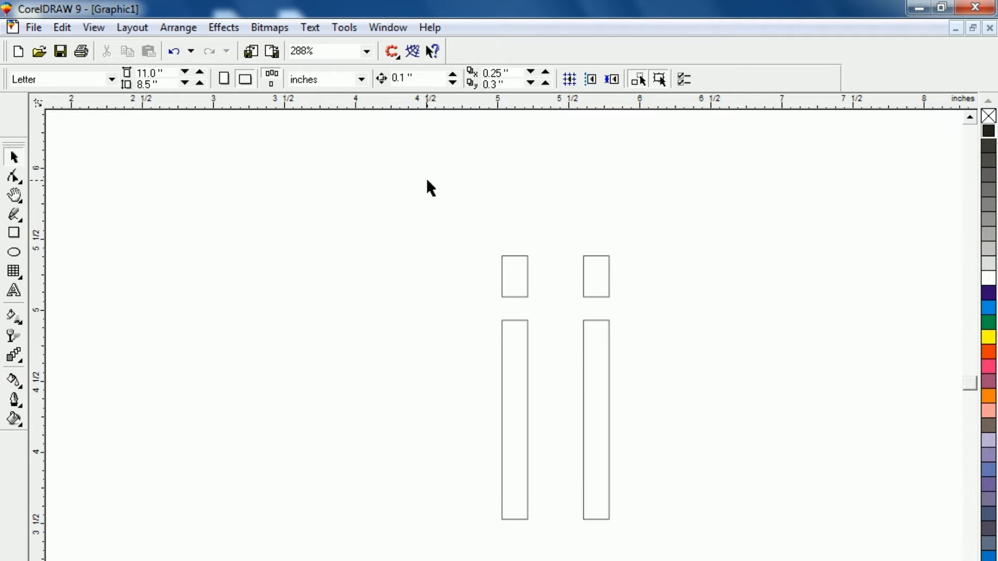
- Group the two i letters and place a copy of the group to their left, centred at about x 4.23 inches
left_click_drag(428, 228, 711, 560)
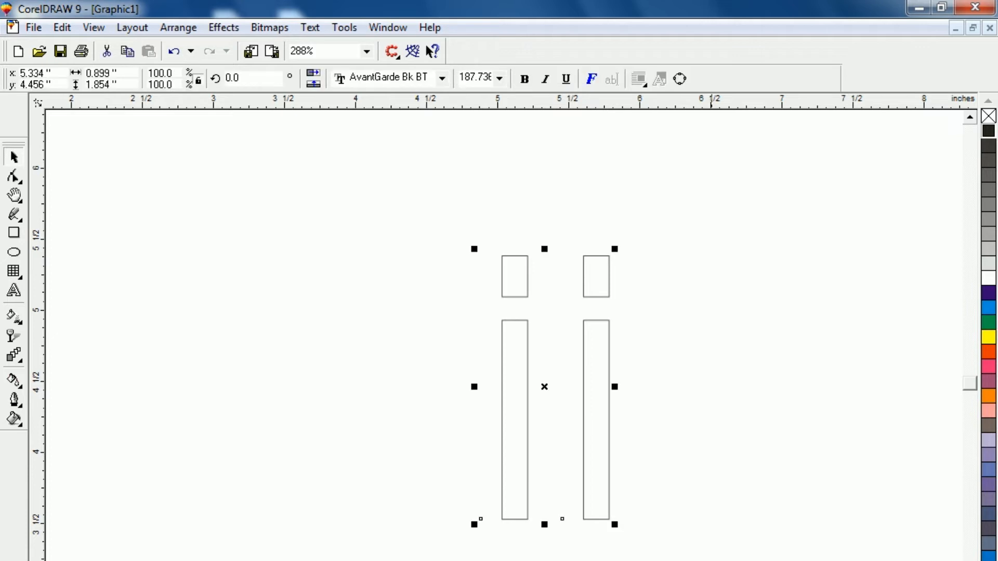
key("ctrl+g")
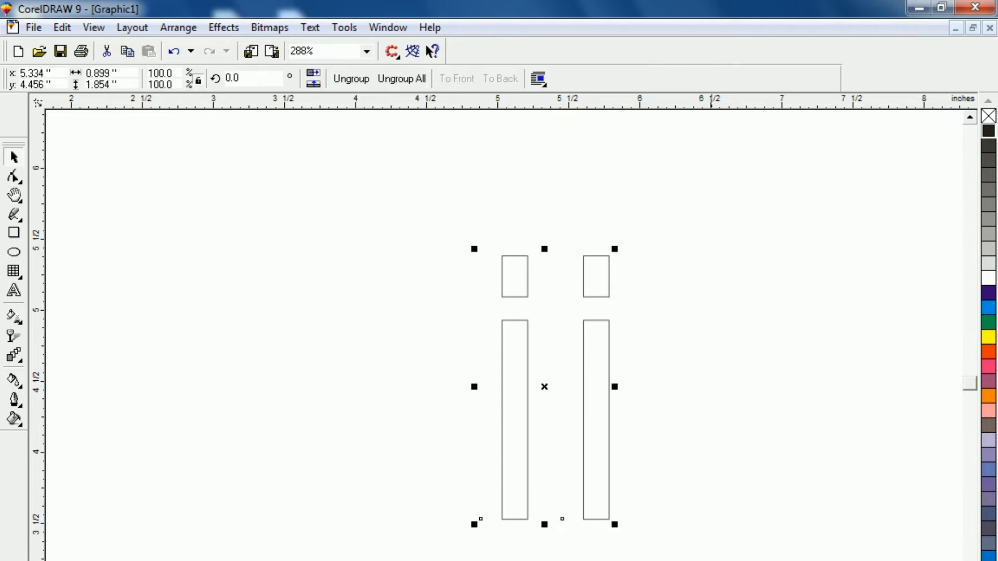
left_click(396, 330)
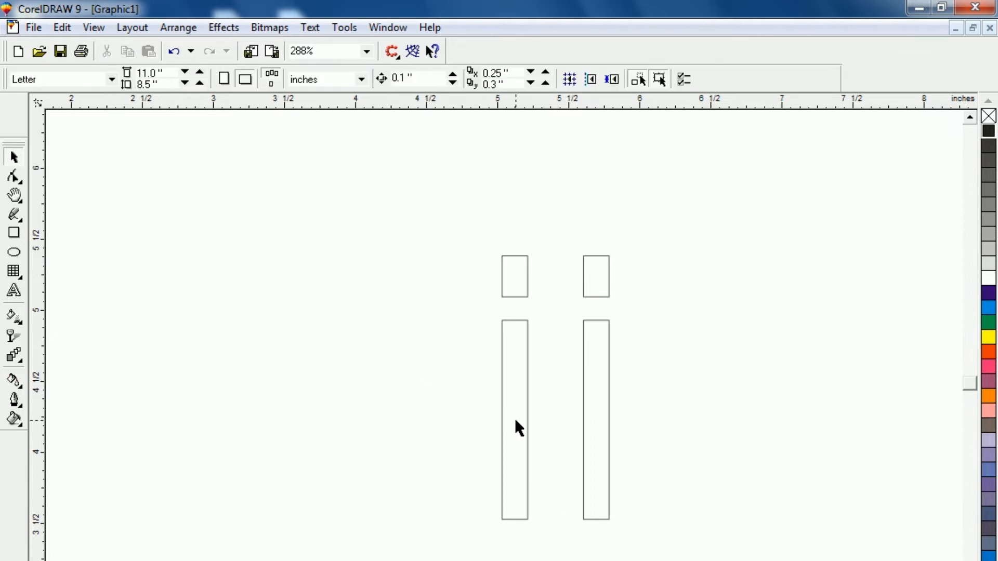
left_click(528, 411)
left_click_drag(547, 391, 390, 391)
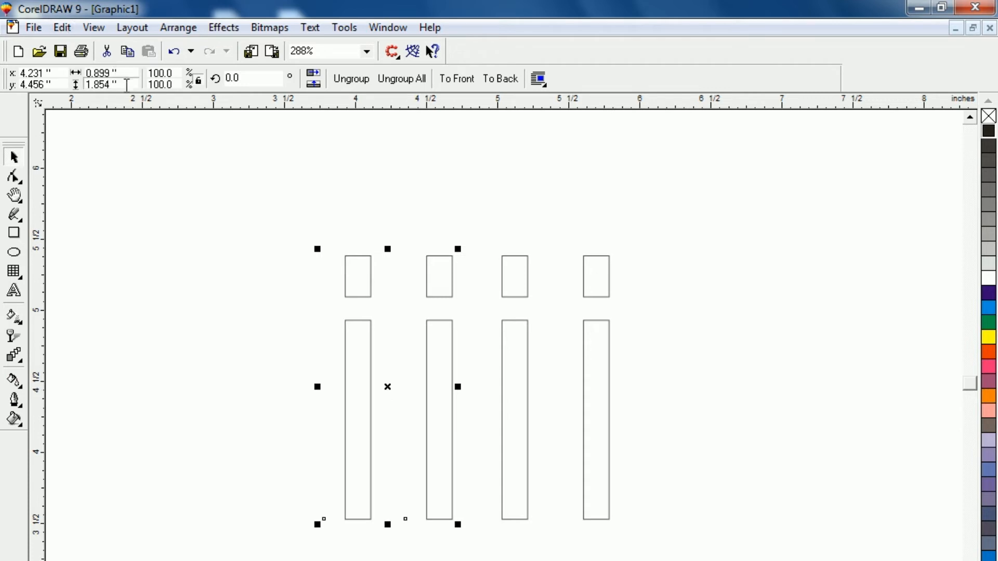
- Rotate the copied pair of letters by 90 degrees
double_click(239, 78)
type("90")
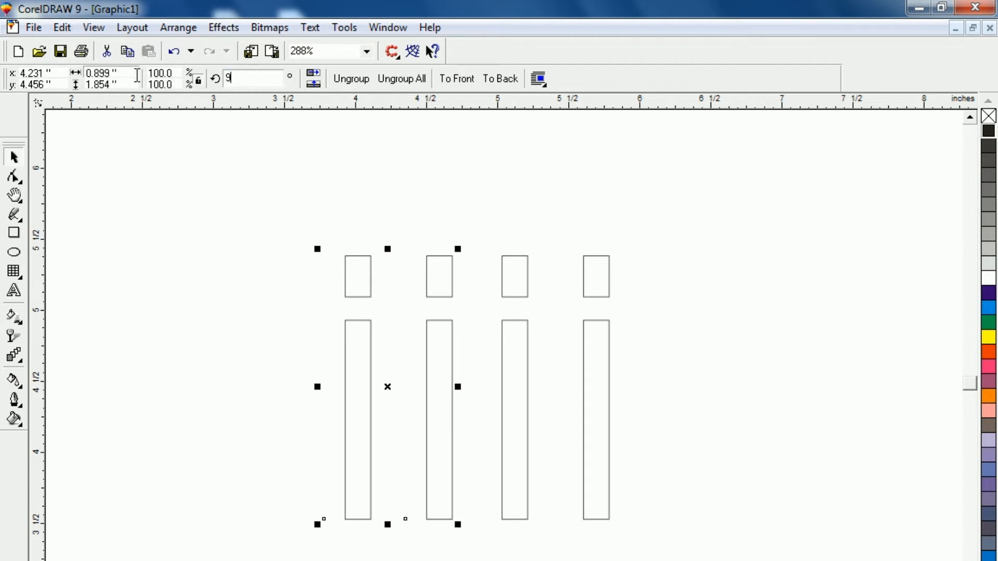
key("Return")
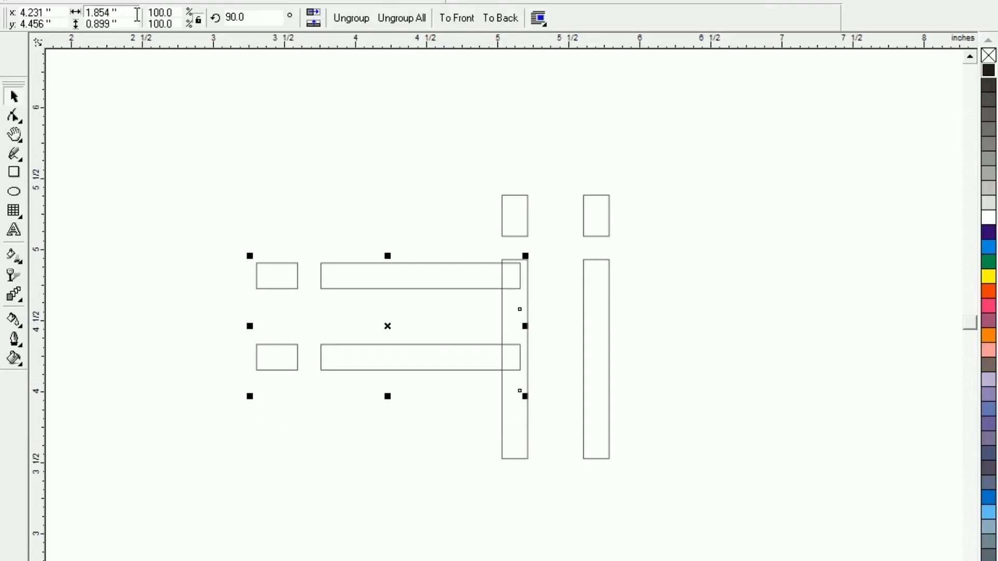
left_click(138, 132)
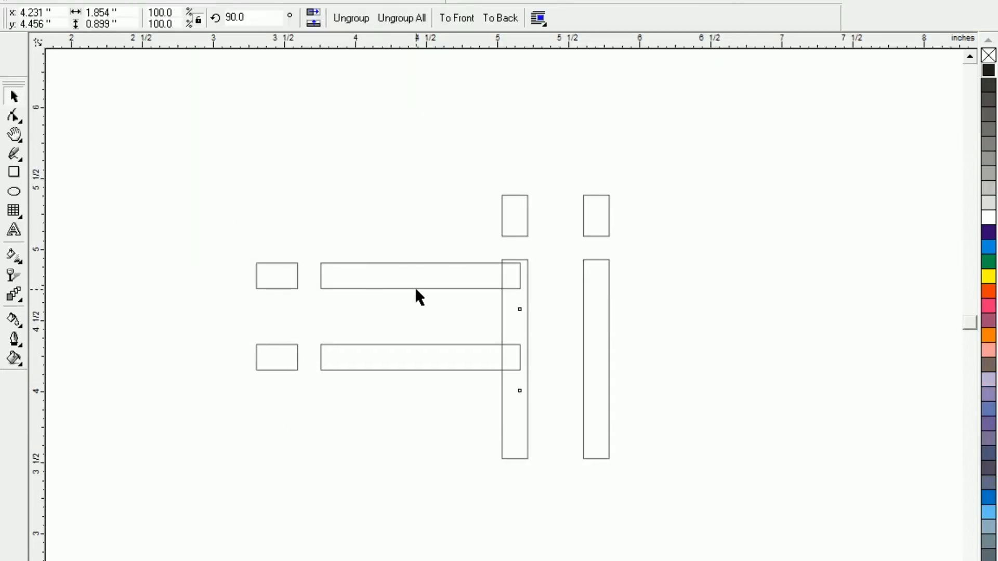
- Move the rotated pair over the upright pair and align both groups by their horizontal and vertical centres
left_click_drag(417, 292, 268, 305)
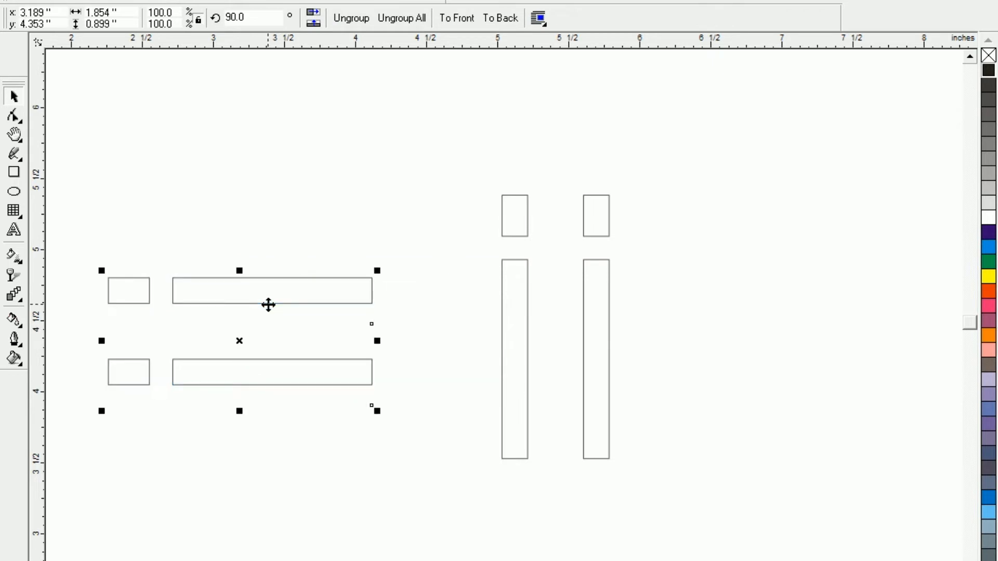
left_click(72, 132)
left_click_drag(265, 295, 462, 312)
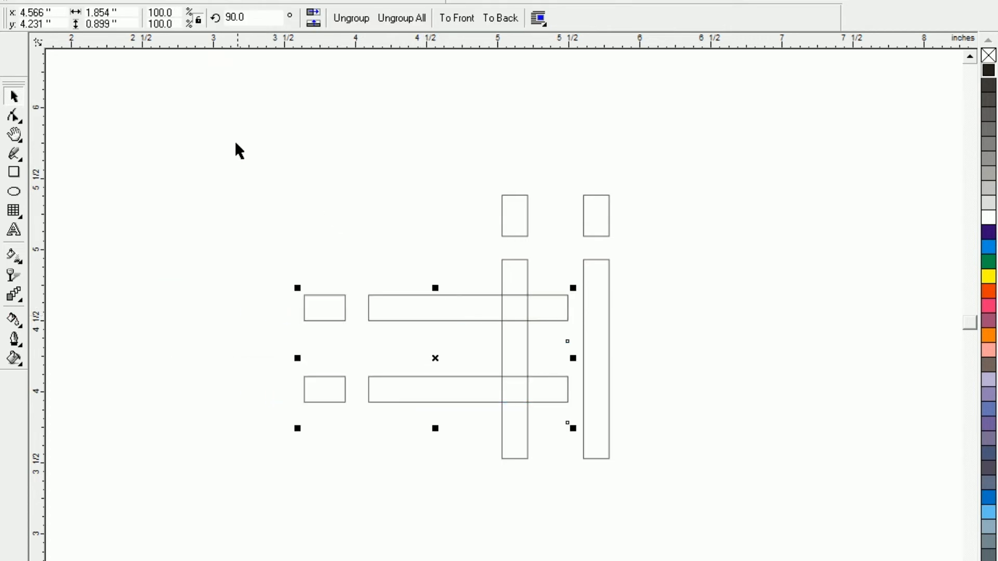
left_click(248, 165)
left_click_drag(223, 123, 753, 522)
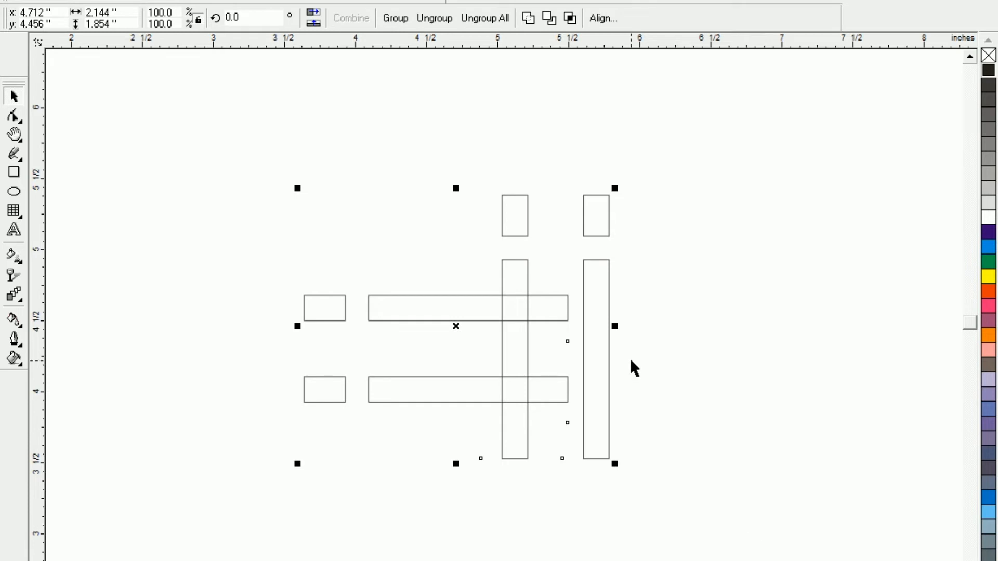
key("c")
key("e")
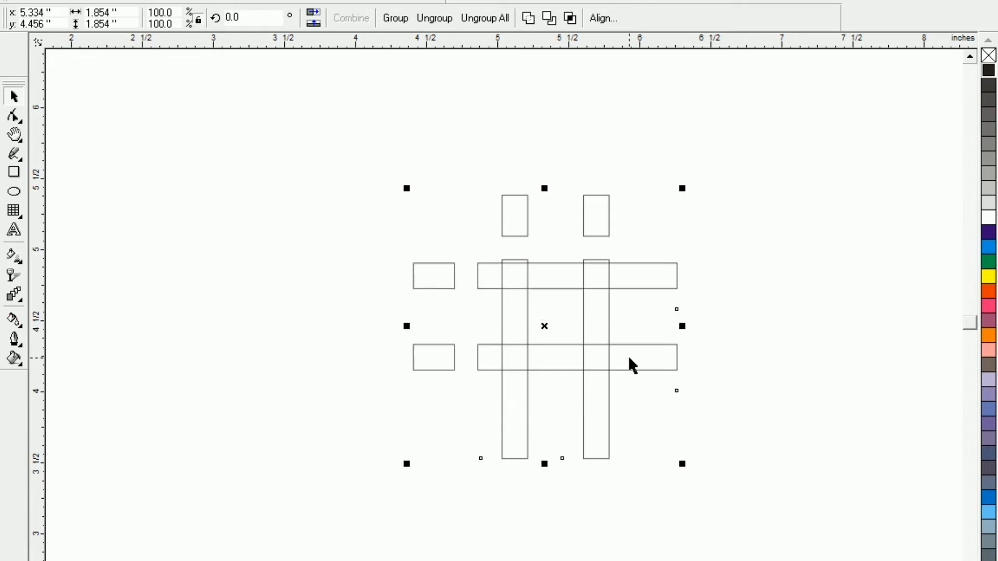
left_click(259, 289)
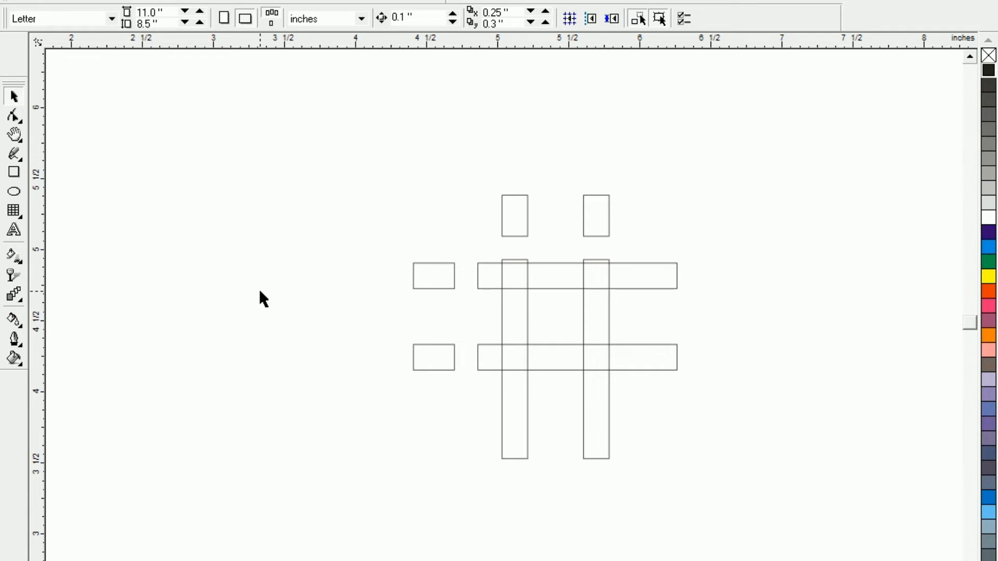
- Weld the two crossed letter pairs into one shape and move it left to about x 3.84, y 4.59 inches
left_click_drag(308, 98, 787, 539)
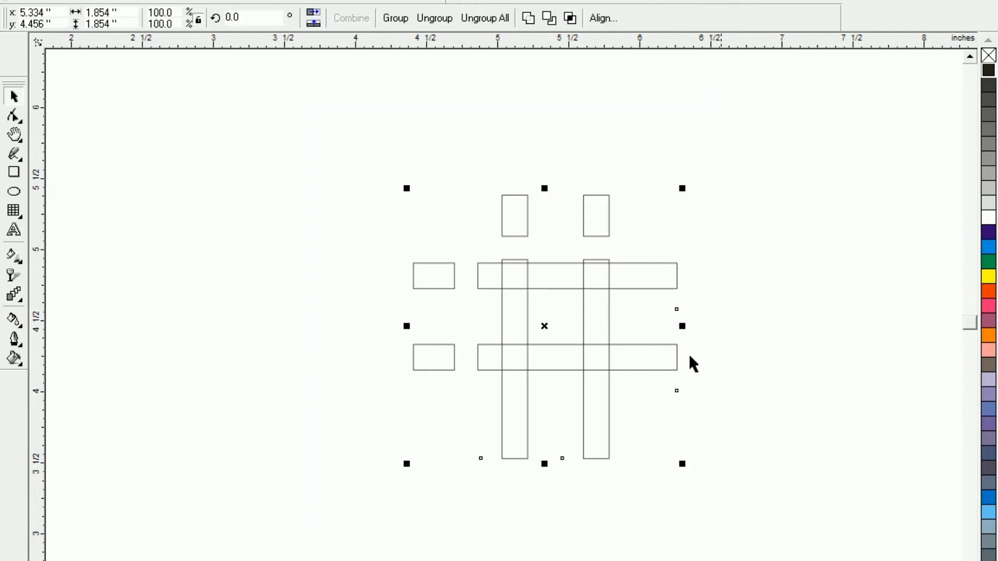
left_click(528, 18)
left_click(513, 274)
left_click_drag(512, 274, 301, 259)
left_click(133, 211)
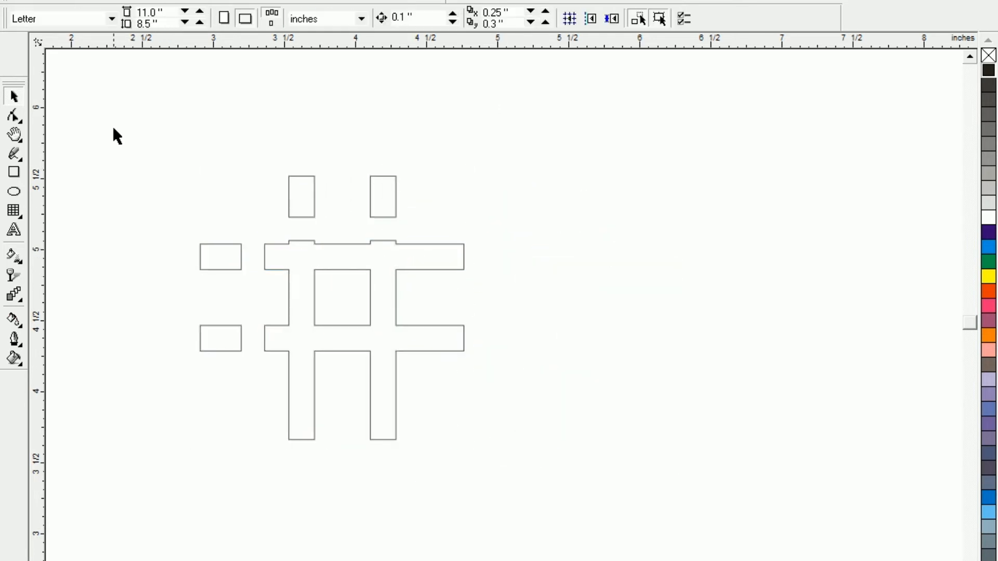
- Mirror a copy of the welded shape horizontally to its right and nudge the copy 0.1 inch left so they overlap
key("ctrl+a")
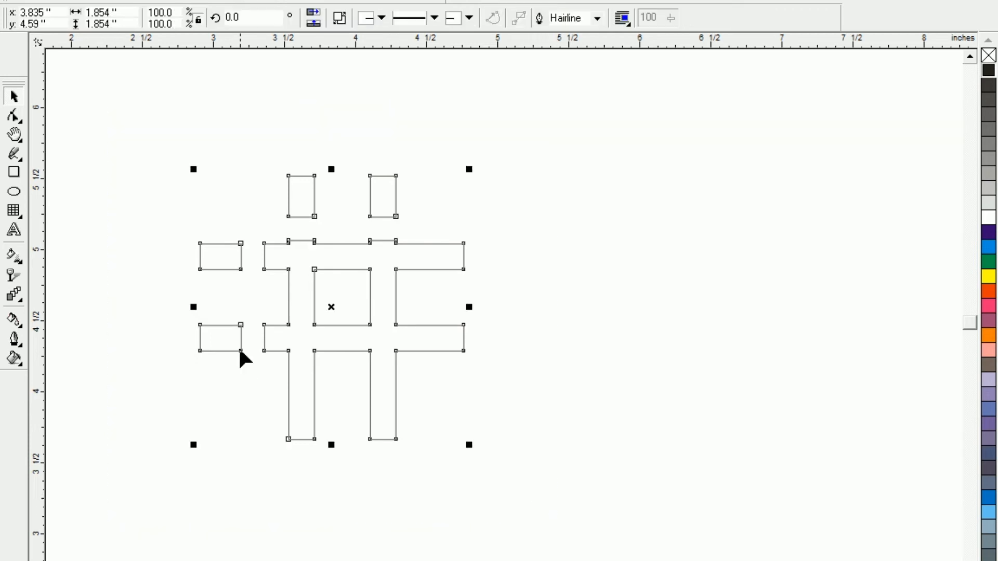
left_click_drag(194, 306, 194, 306)
left_click_drag(498, 308, 541, 308)
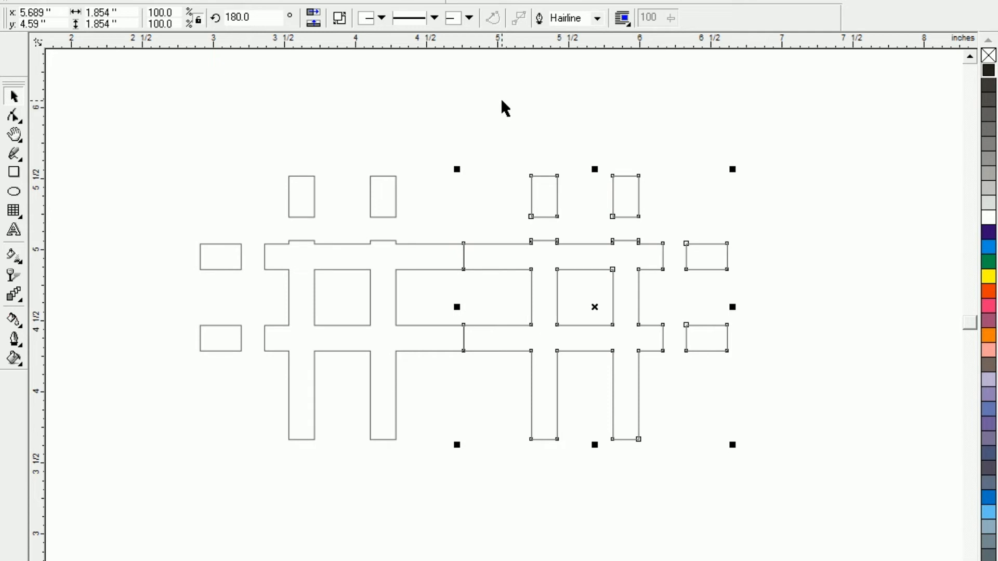
key("Left")
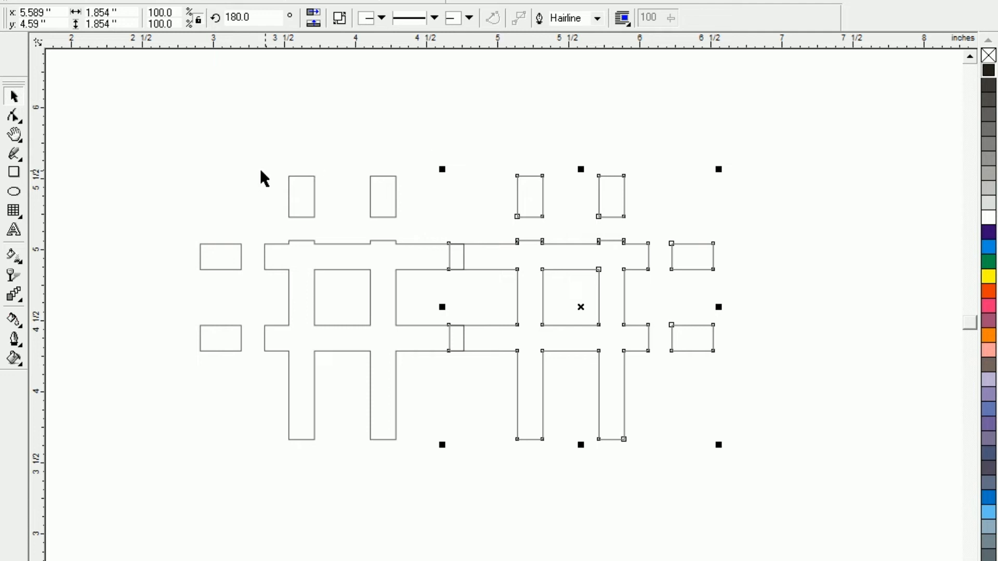
- Weld the original shape and its horizontally mirrored copy into one outline
left_click(162, 161)
left_click_drag(138, 101, 835, 508)
left_click(529, 19)
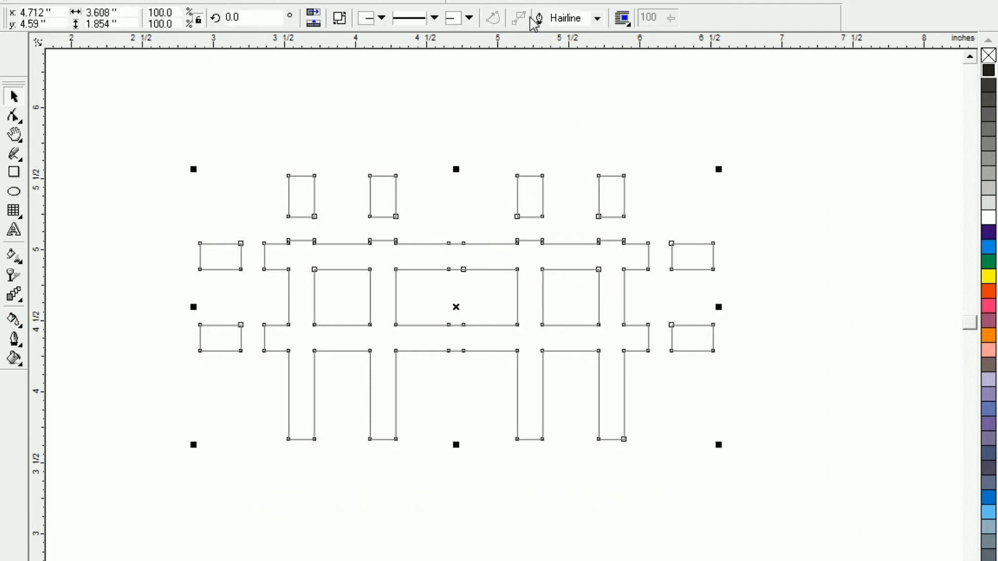
key("F3")
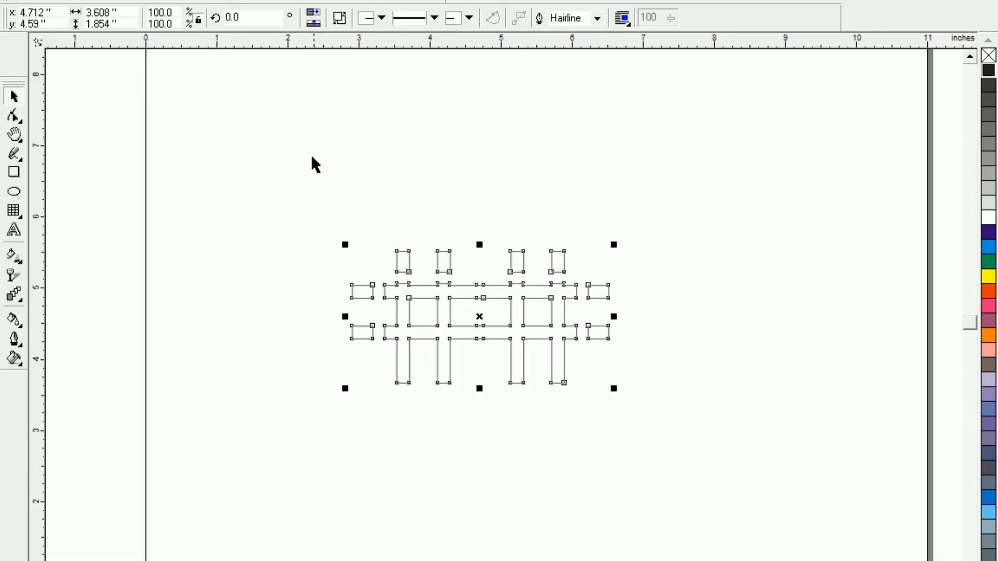
left_click(280, 149)
- Mirror a copy of the welded shape vertically below it and nudge the copy 0.1 inch up so they overlap
key("ctrl+a")
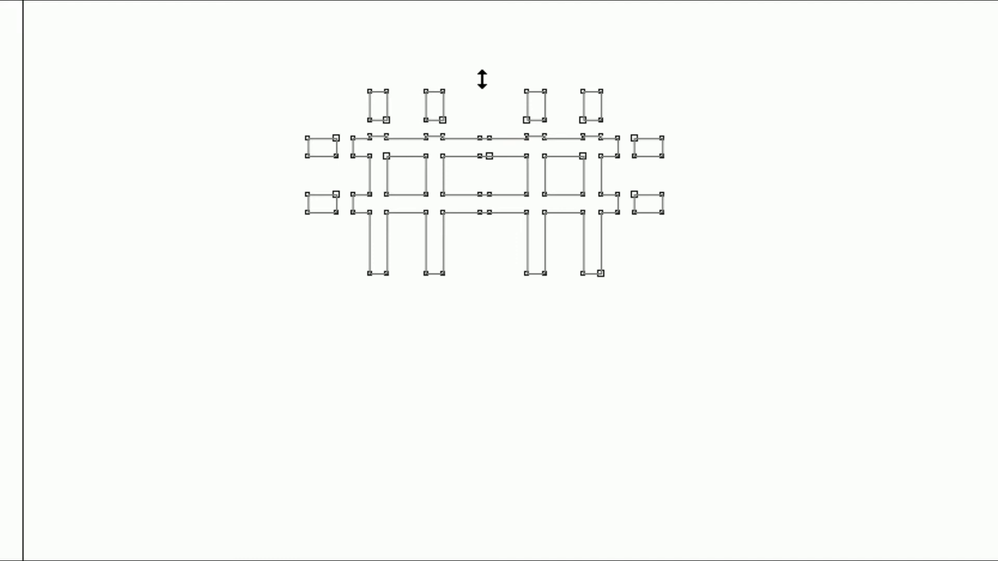
left_click_drag(482, 79, 483, 319)
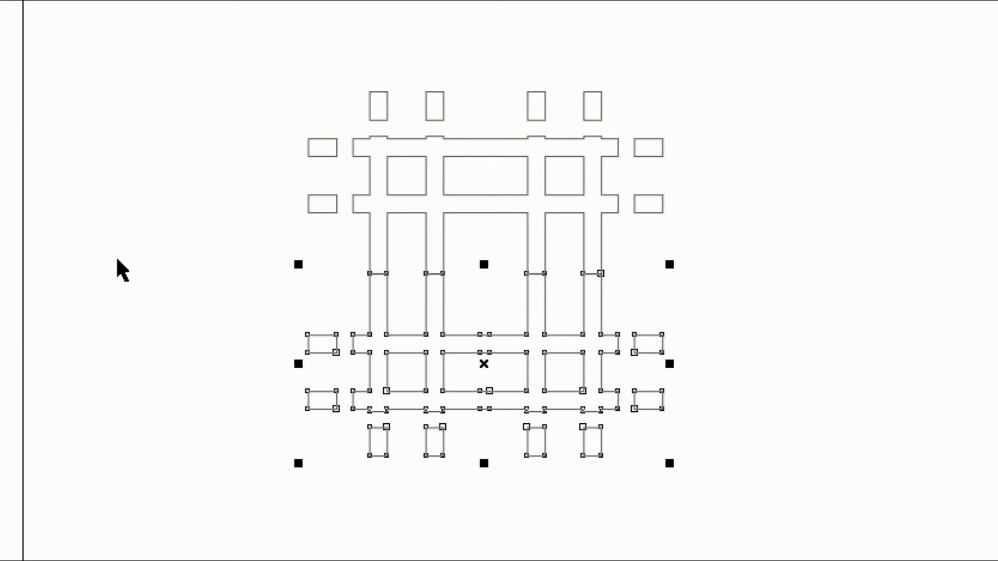
key("Up")
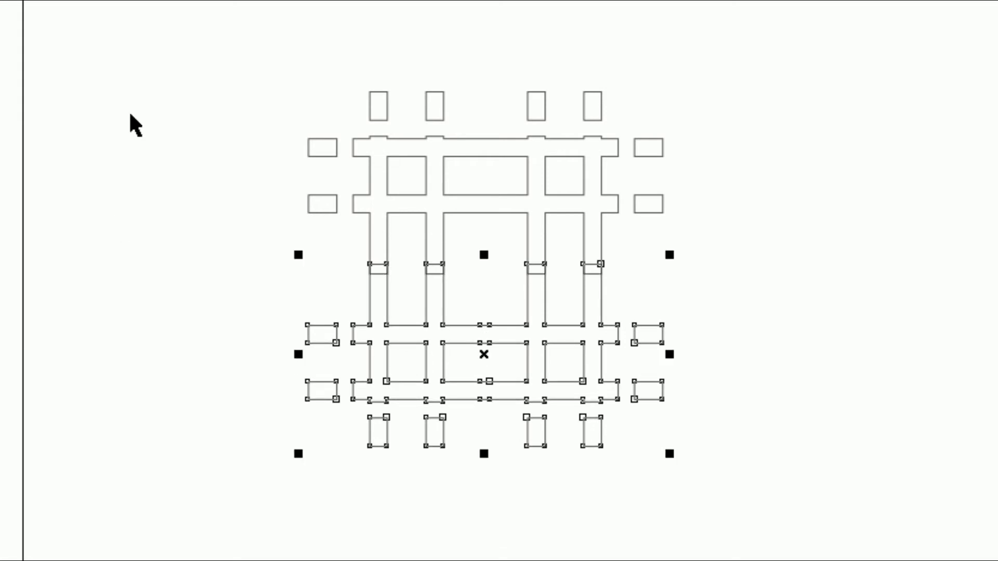
- Weld the upper and lower halves into a single lattice pattern
left_click_drag(155, 2, 778, 551)
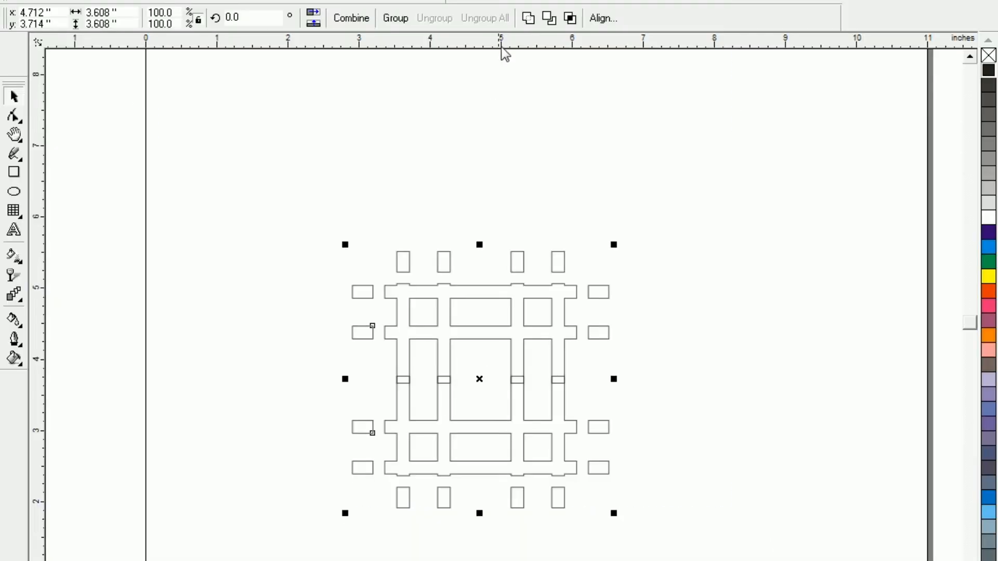
left_click(529, 19)
left_click(283, 196)
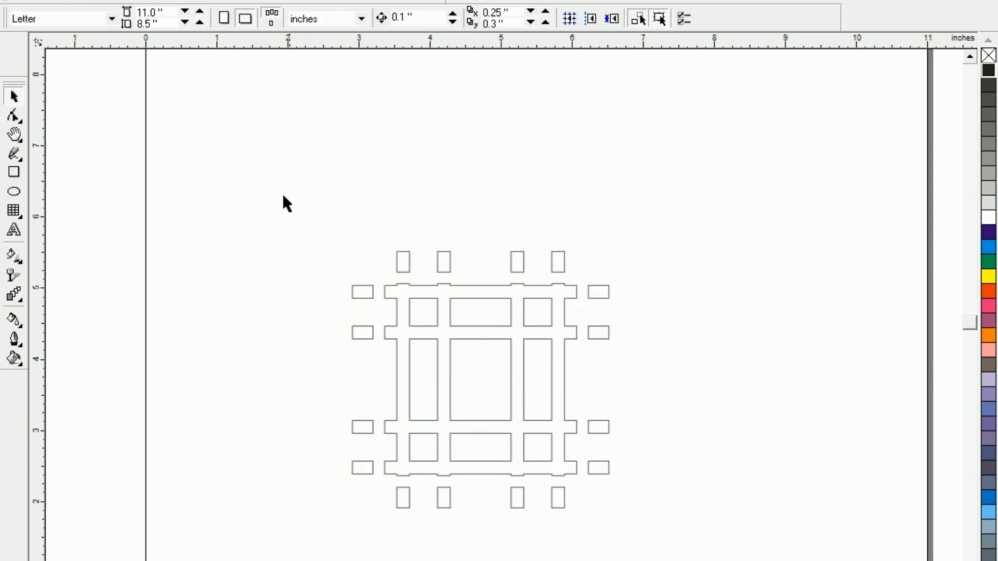
left_click_drag(651, 560, 766, 560)
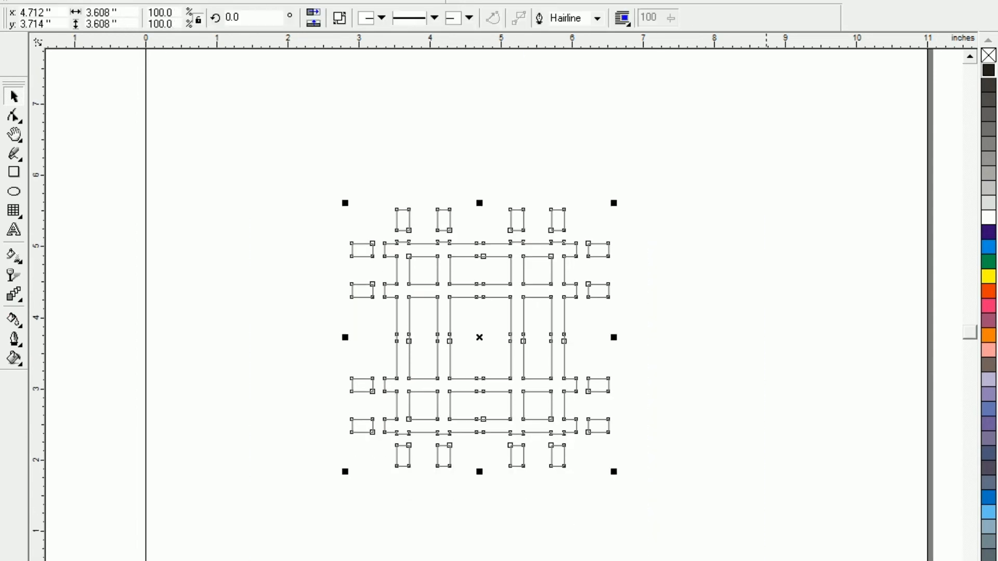
key("shift+F2")
left_click(99, 284)
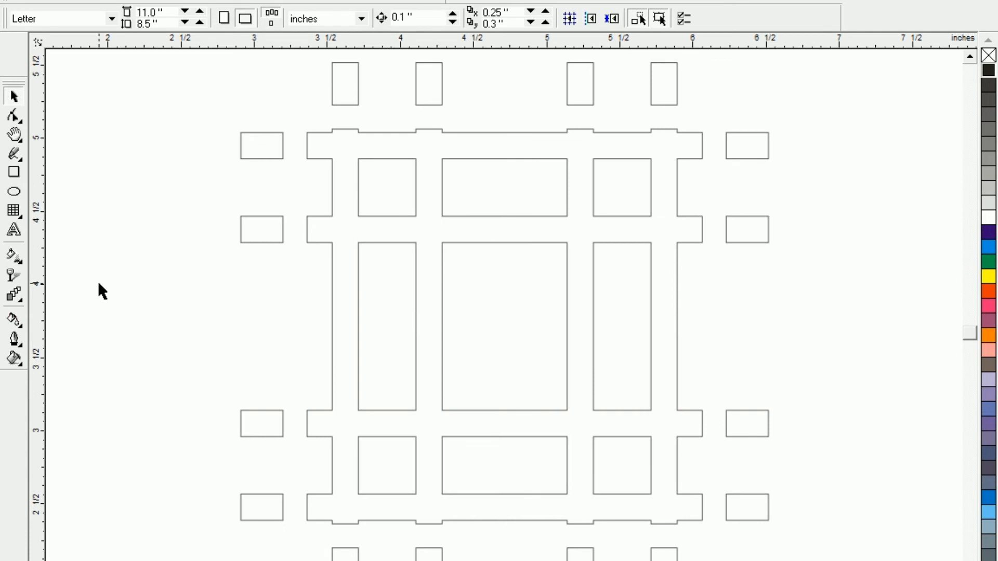
key("F3")
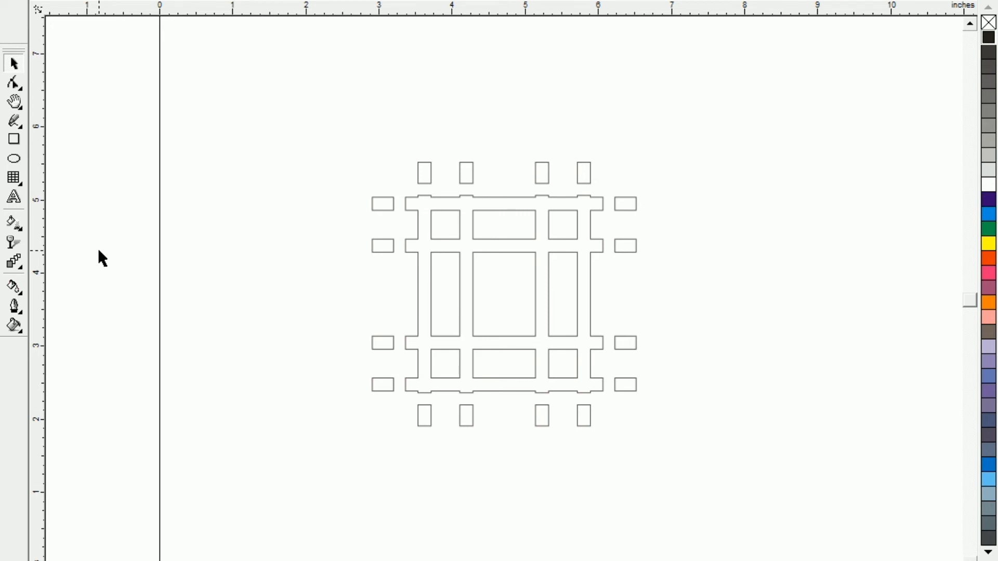
- In the lattice's outline settings, choose beveled corners and extended square line caps, and enable Behind fill and Scale with image
scroll(98, 248, "up", 1)
left_click(523, 319)
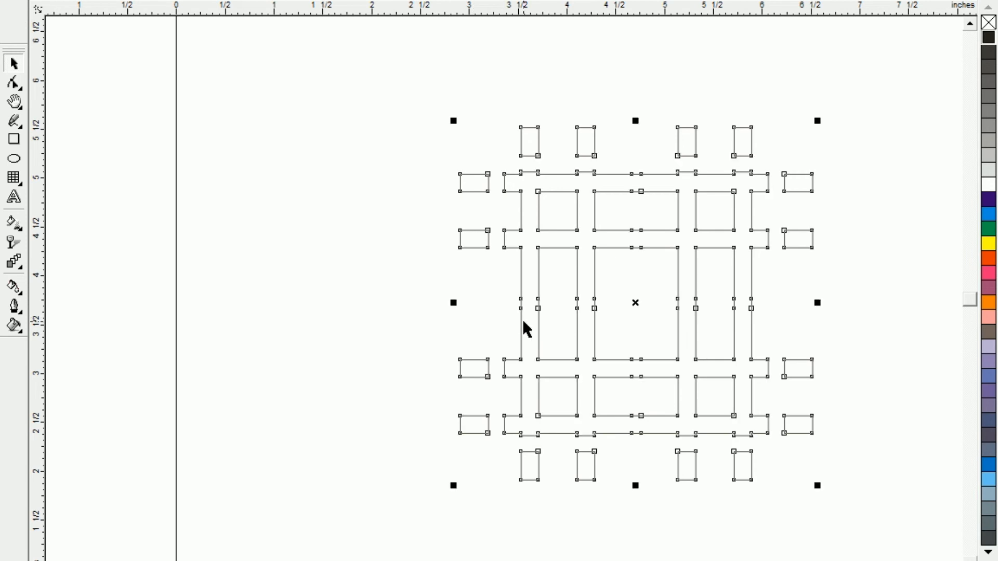
scroll(523, 319, "up", 1)
left_click(124, 281)
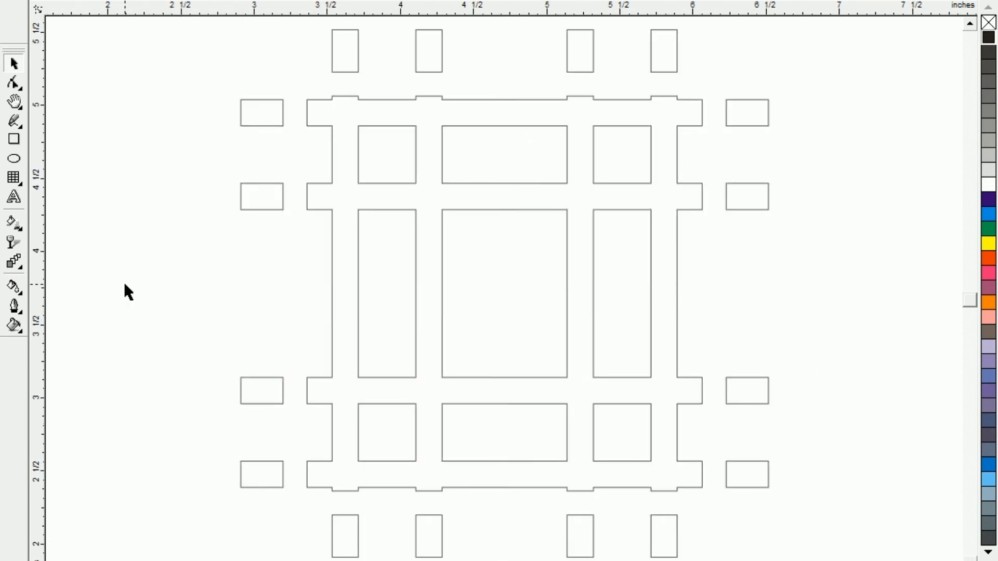
left_click(340, 326)
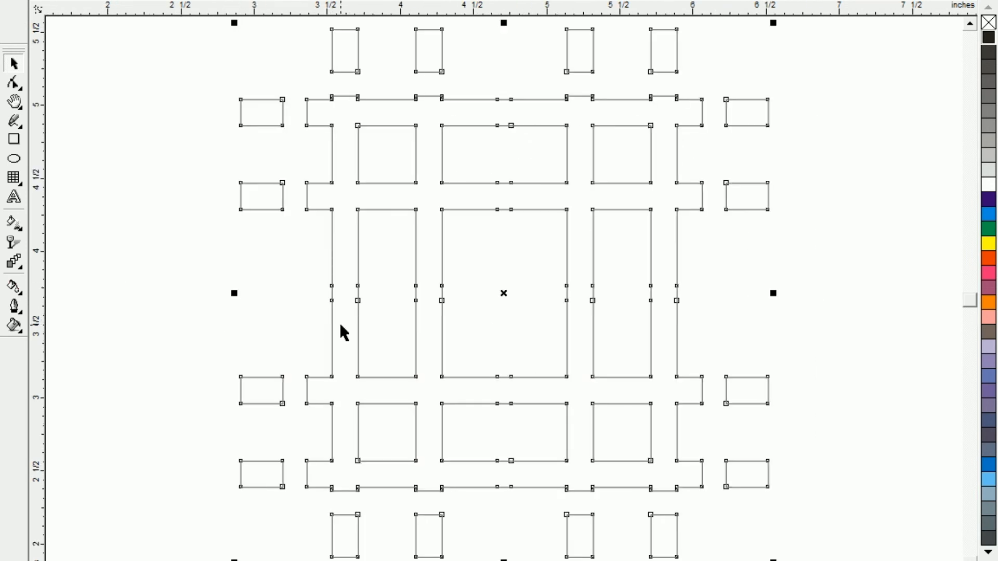
key("F12")
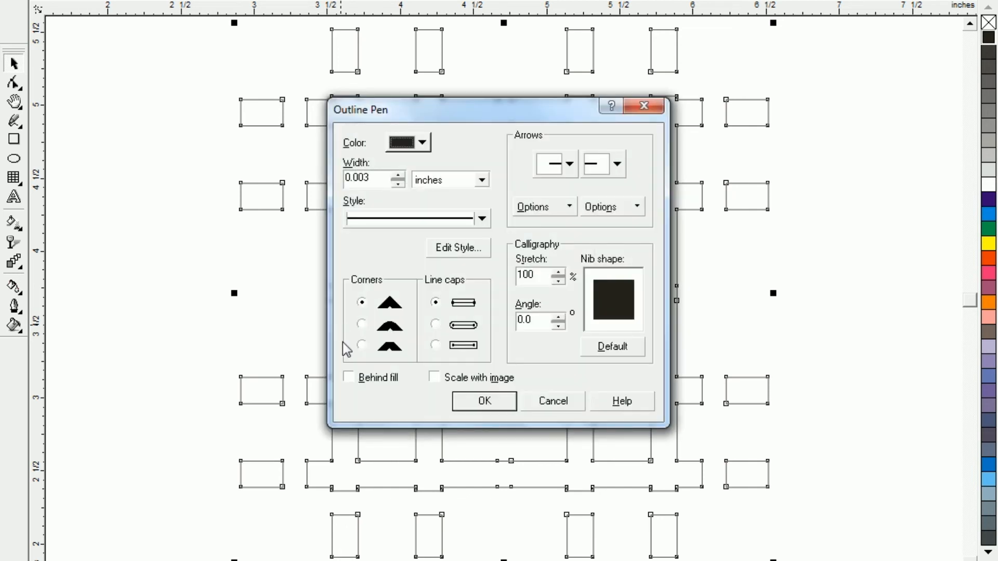
left_click(363, 348)
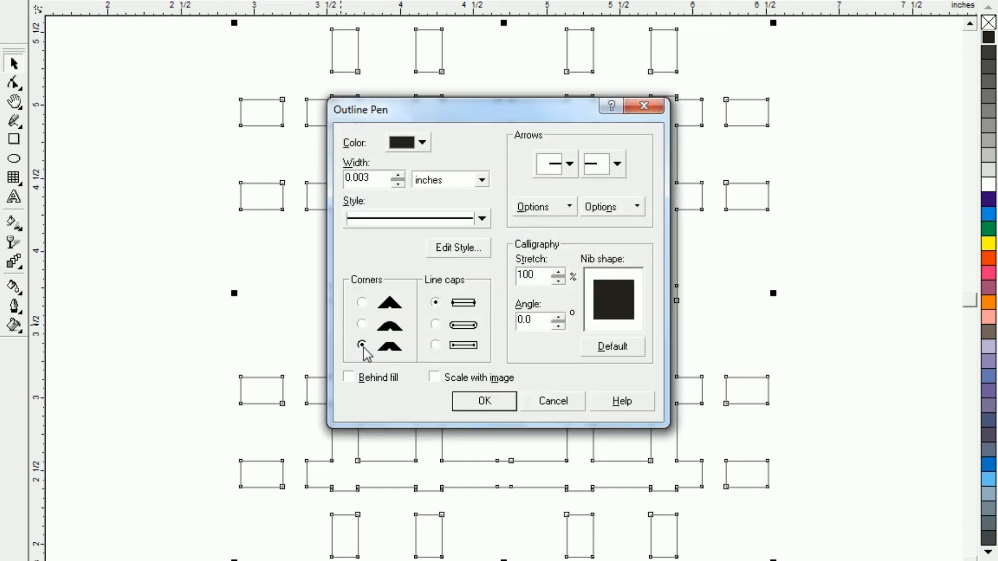
left_click(436, 345)
left_click(349, 377)
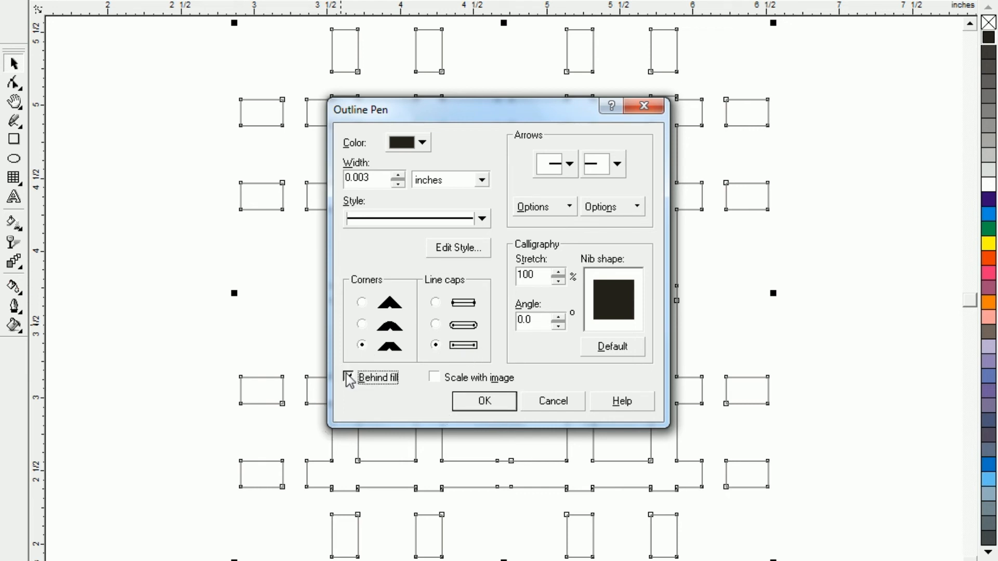
left_click(434, 378)
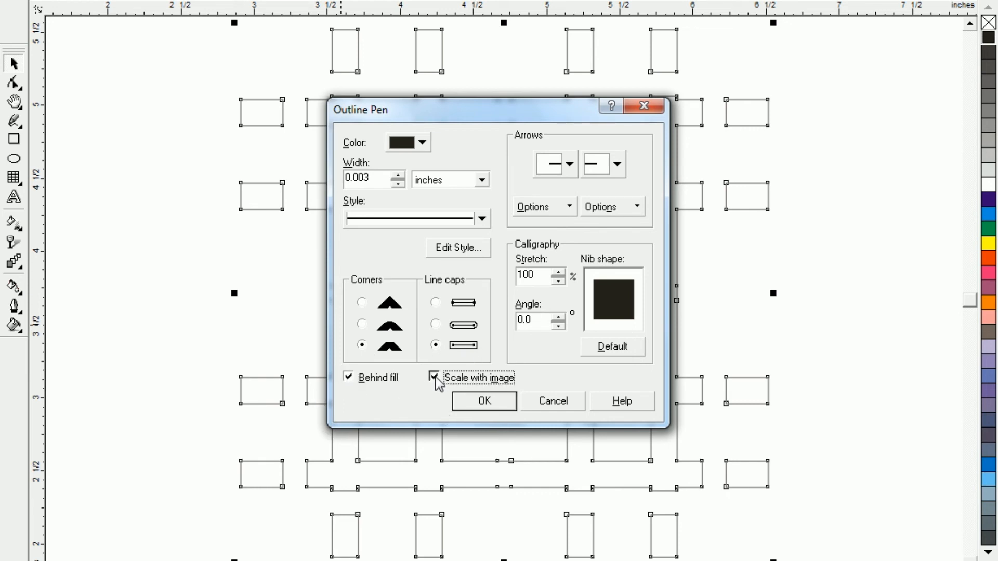
- Set the lattice's outline width to 0.023 inches and apply the outline settings
left_click(398, 176)
left_click(399, 176)
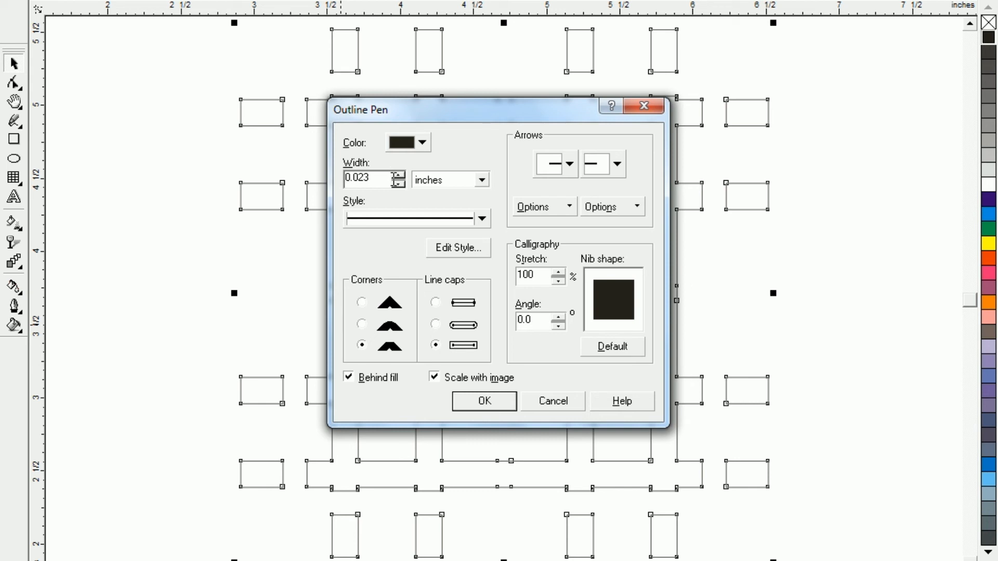
left_click(494, 402)
left_click(188, 285)
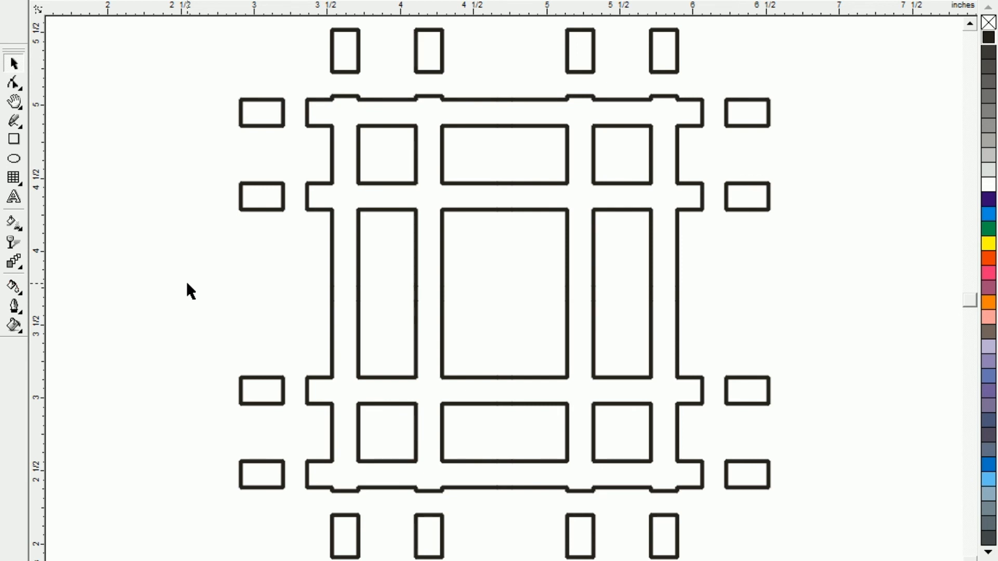
- Move the whole lattice pattern up about 2 inches and deselect it
key("F3")
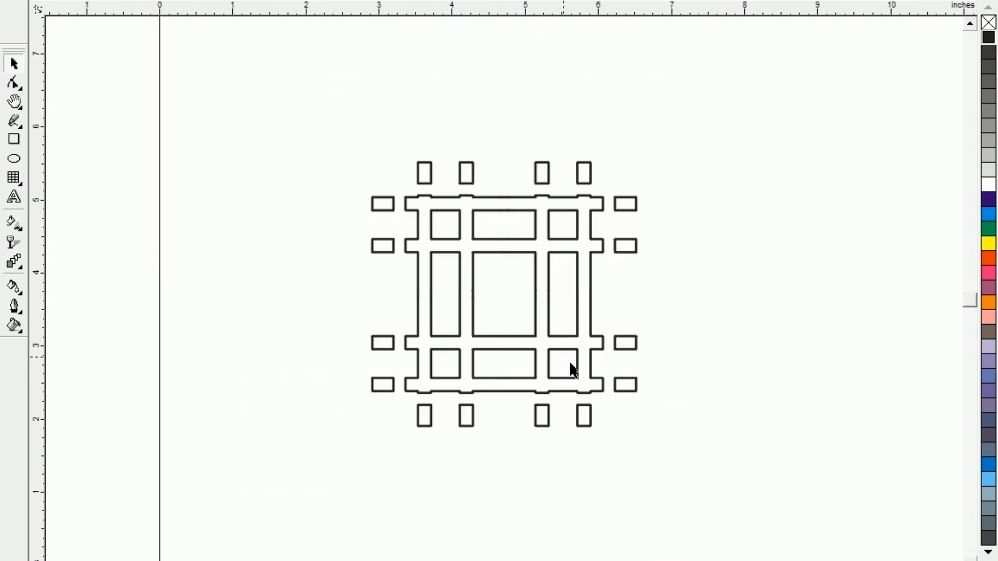
left_click_drag(263, 101, 701, 489)
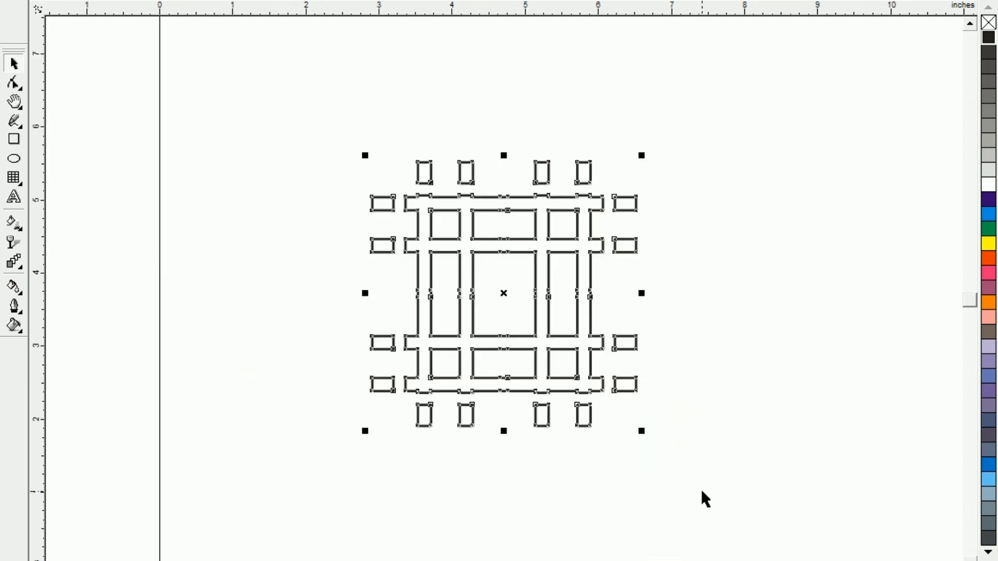
left_click(701, 488)
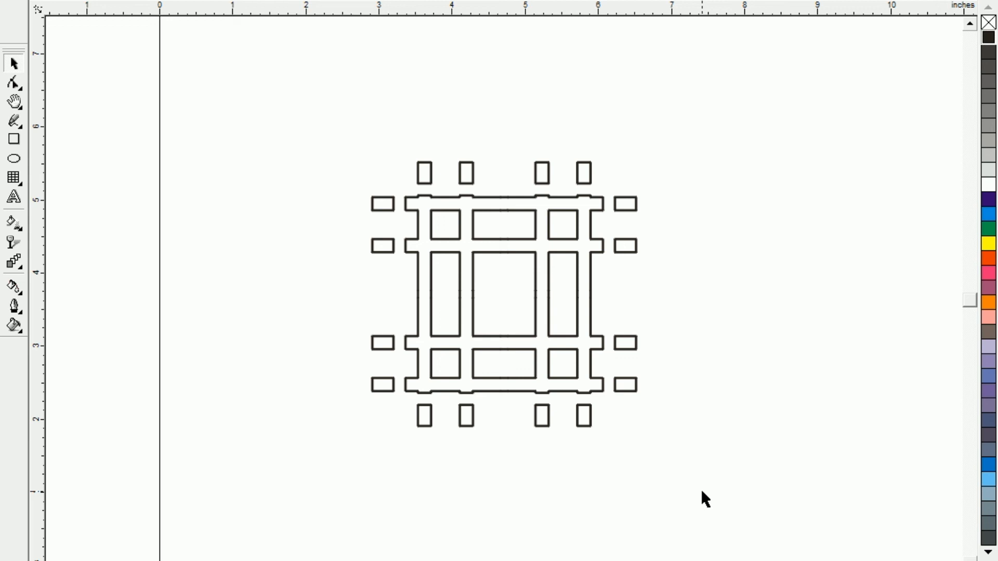
left_click(537, 368)
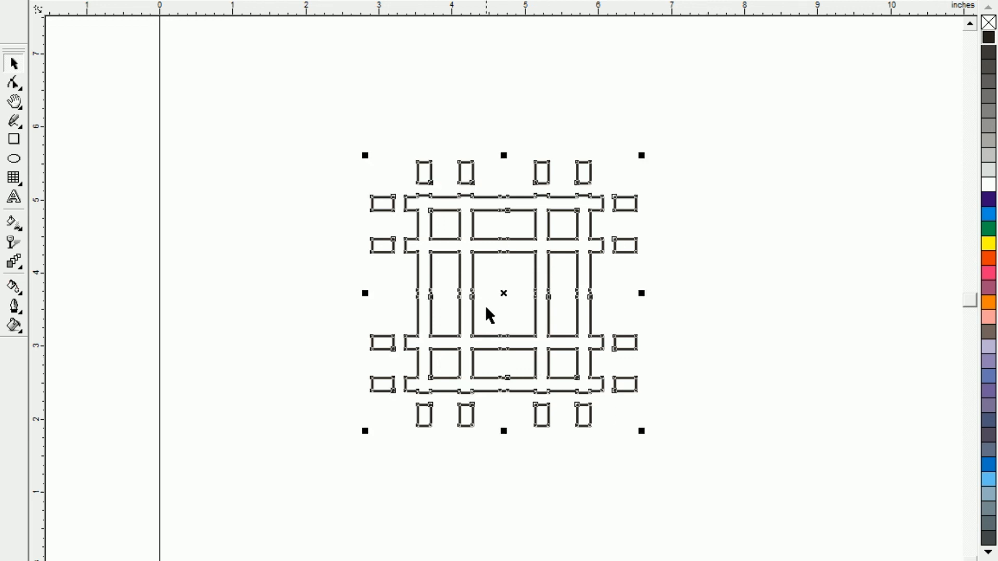
left_click_drag(503, 300, 509, 152)
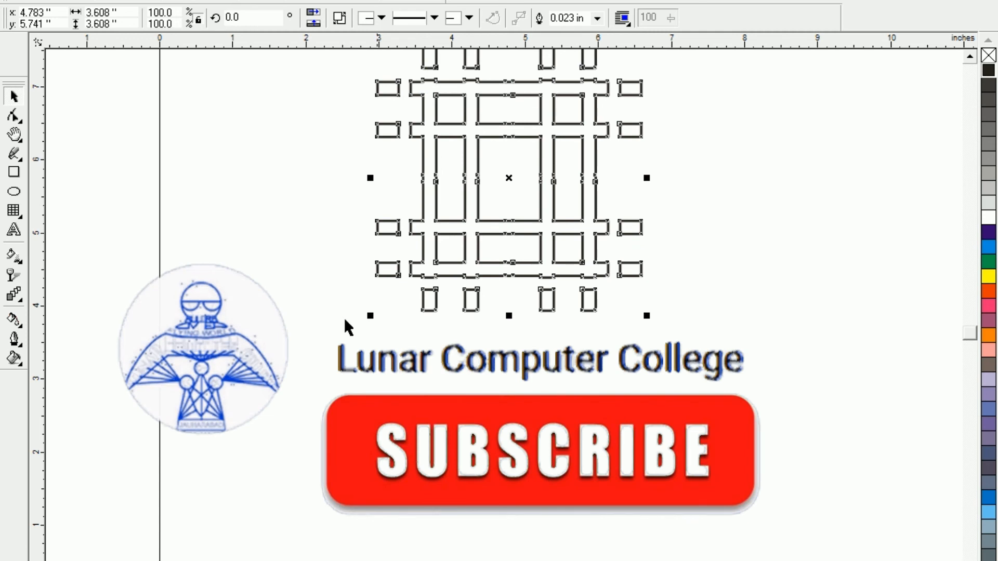
left_click(58, 281)
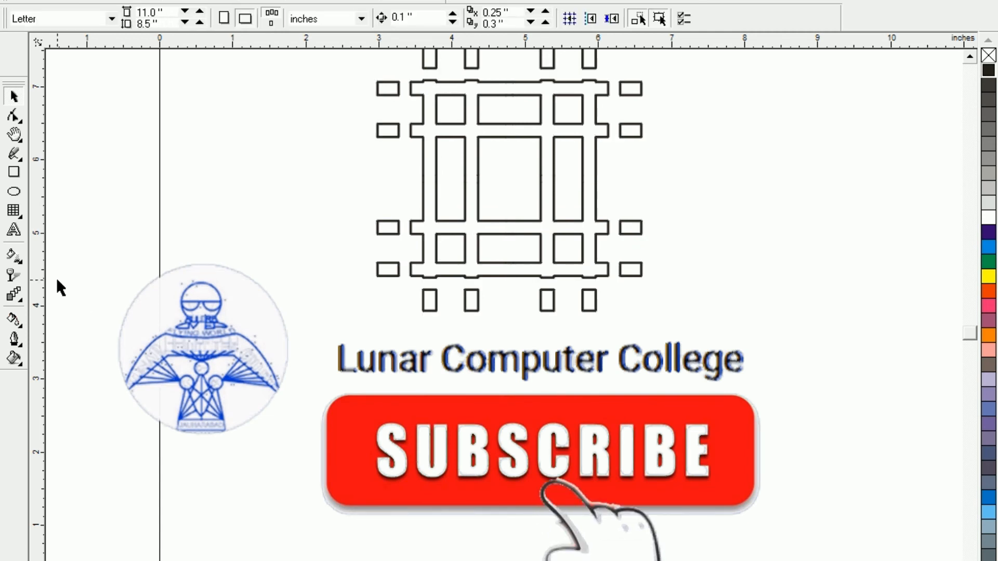